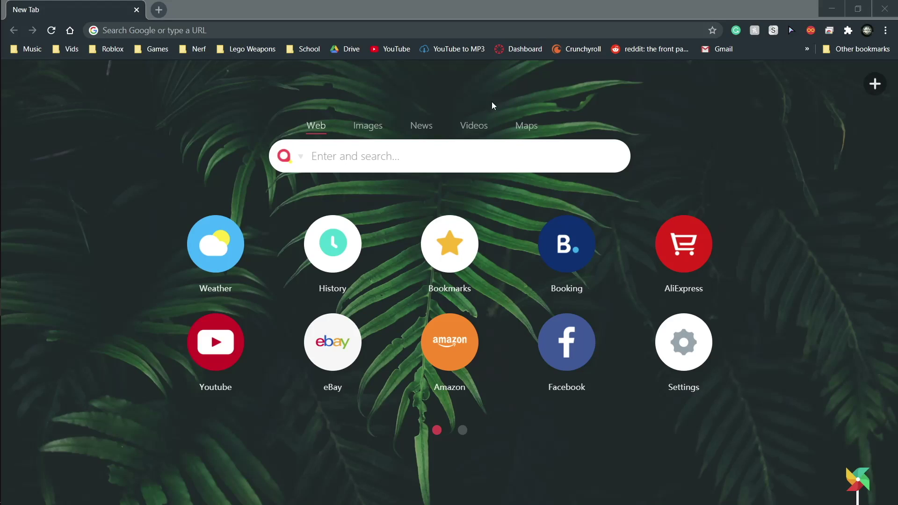
Search the web for f4se, open the Fallout 4 Script Extender site and download the build 0.6.21 7z archive
left_click(257, 28)
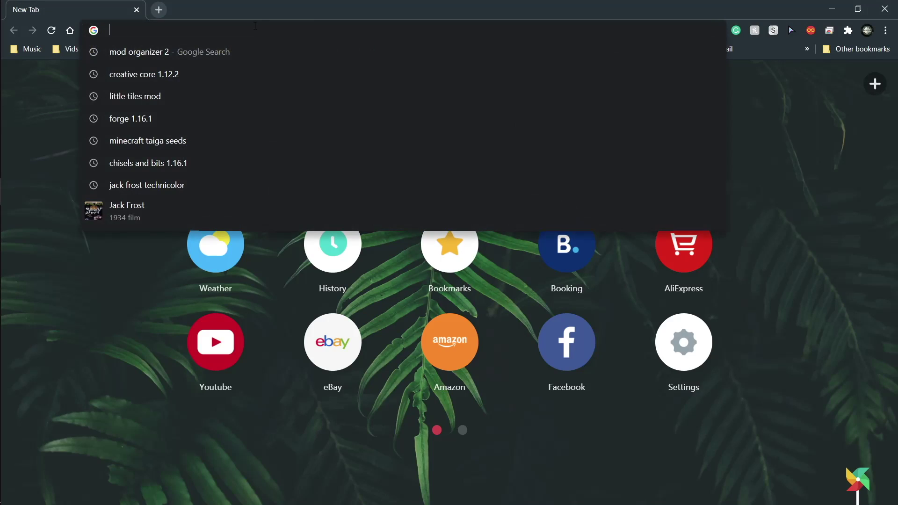
type("f4se")
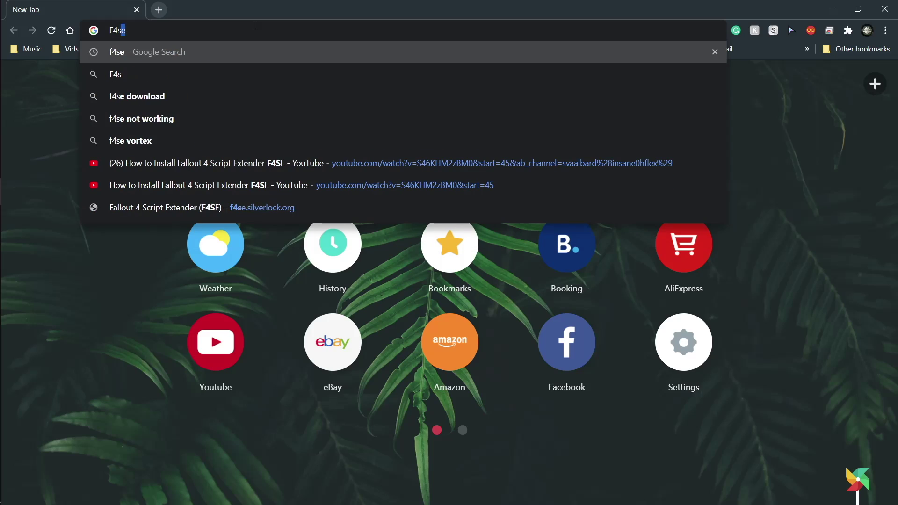
key("Return")
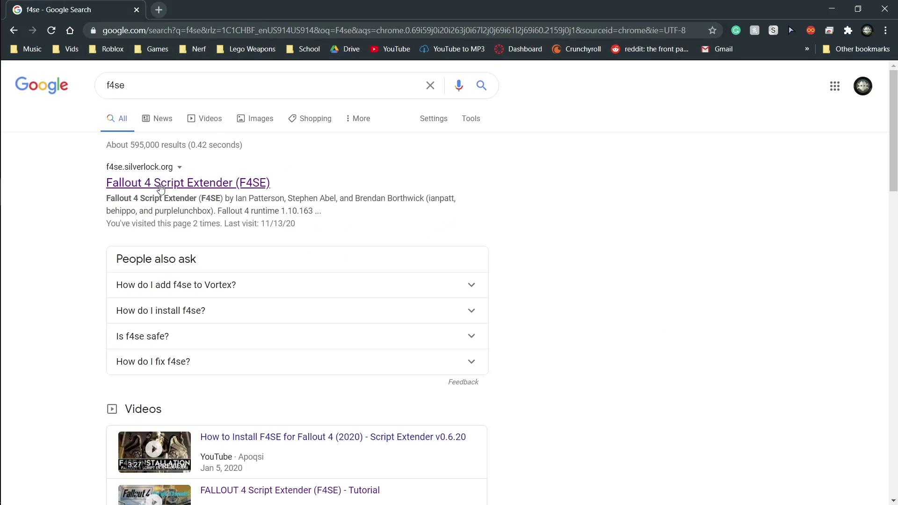
left_click(160, 187)
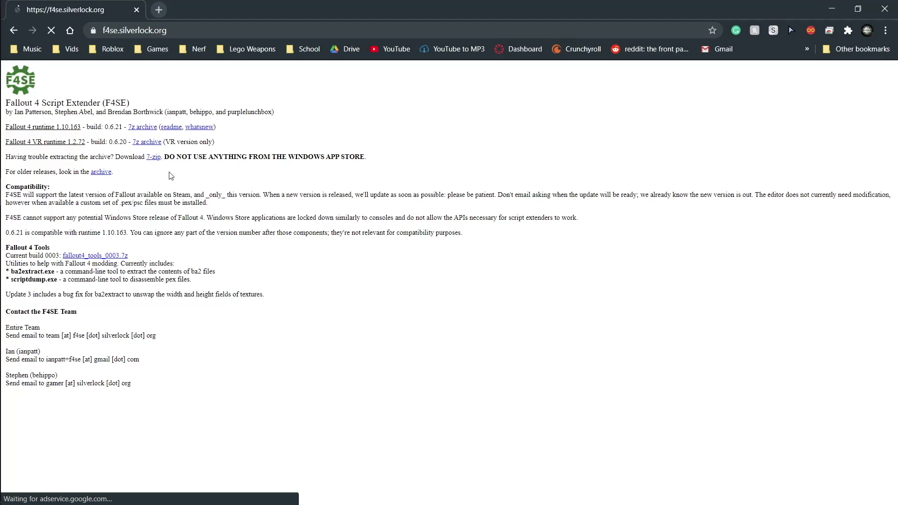
left_click(139, 132)
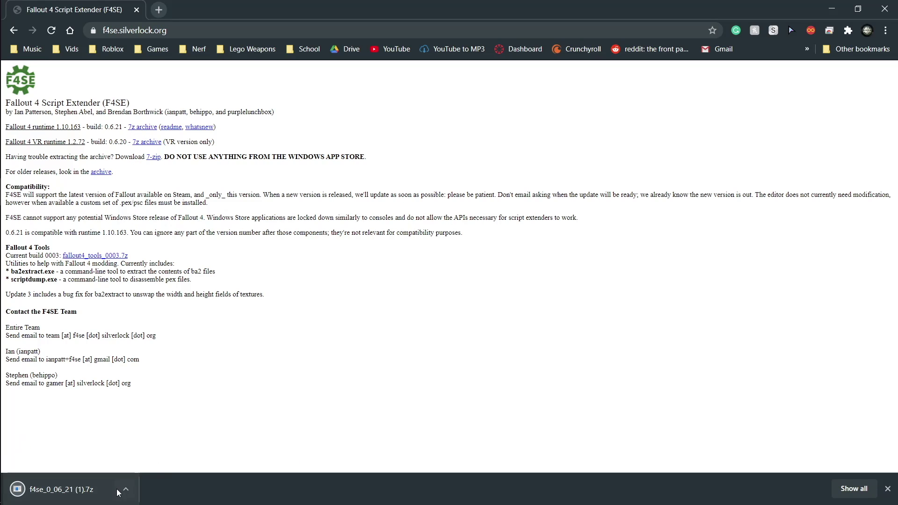
Search for 7zip in a new browser tab and open the 7-Zip website
left_click(159, 10)
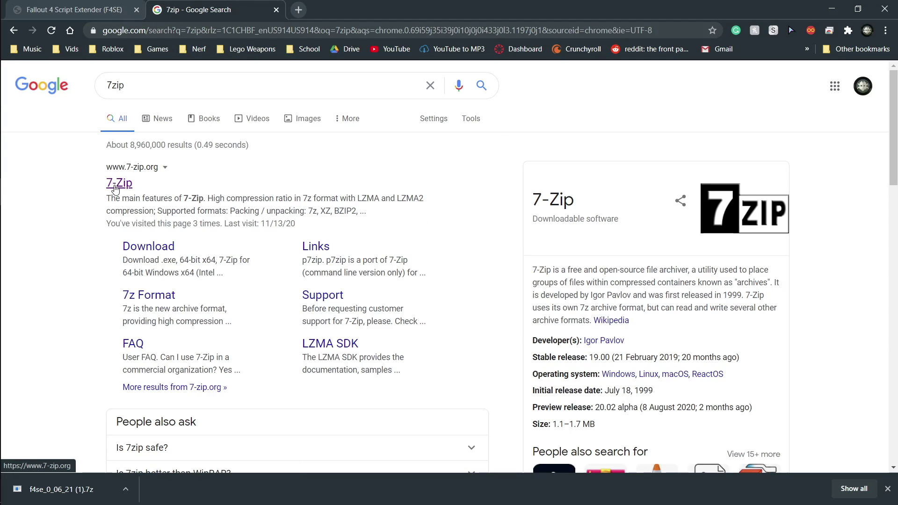
left_click(116, 187)
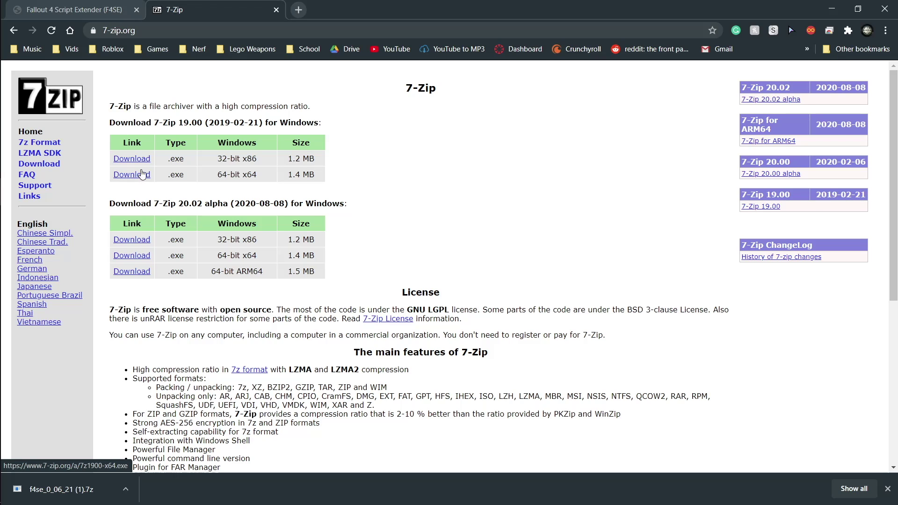
Search for mod organizer 2 in another browser tab and open its Skyrim Special Edition page on Nexus Mods
left_click(300, 10)
type("n")
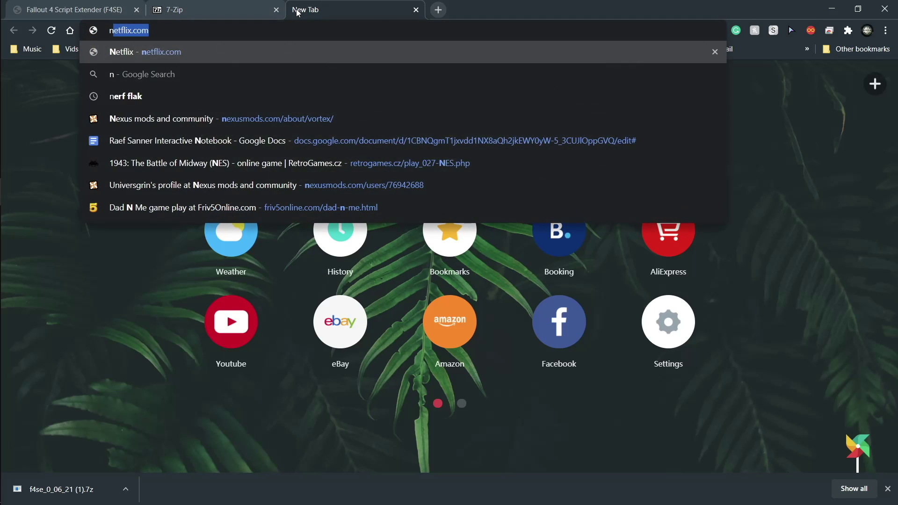
type("e")
key("BackSpace")
key("BackSpace")
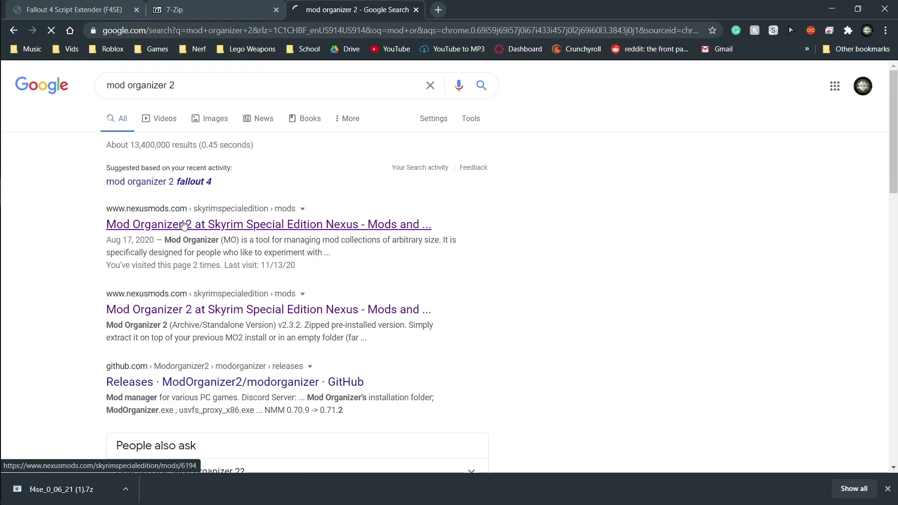
left_click(187, 225)
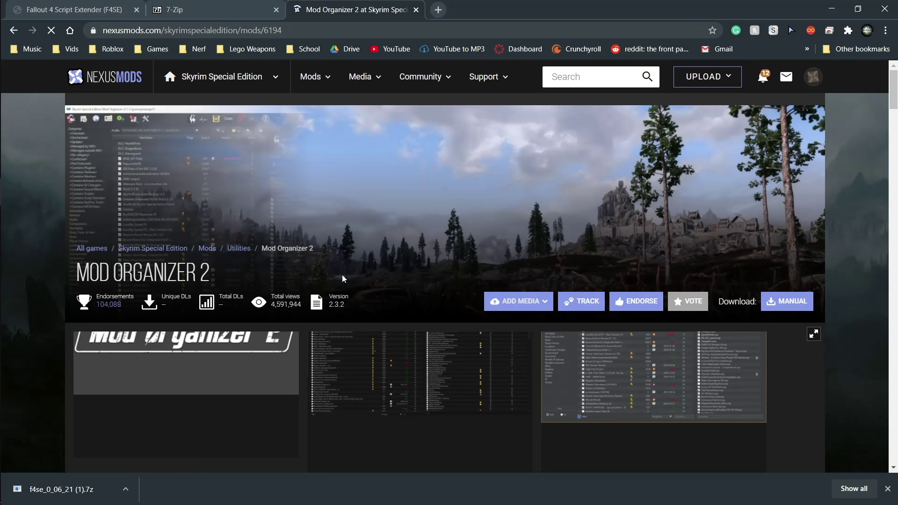
Go to the manual download of the Mod Organizer 2 (Archive) main file and choose the free slow download
left_click(792, 301)
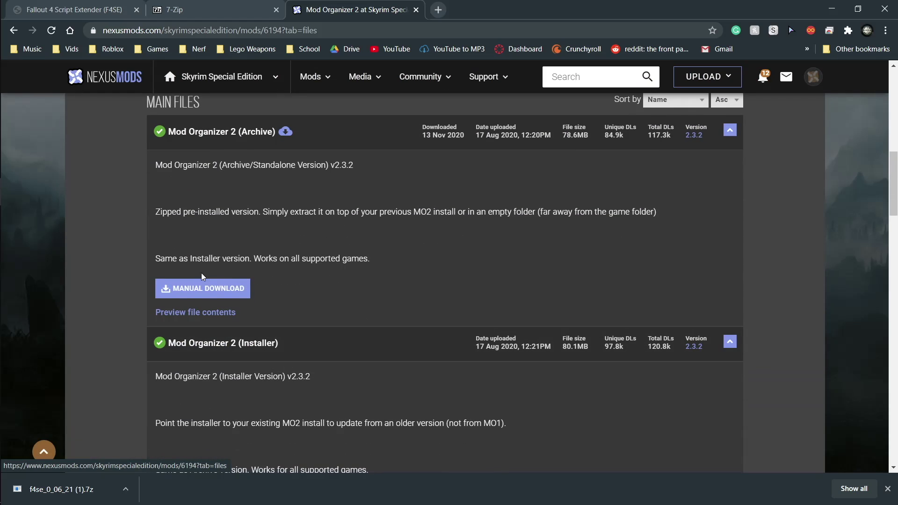
left_click(200, 286)
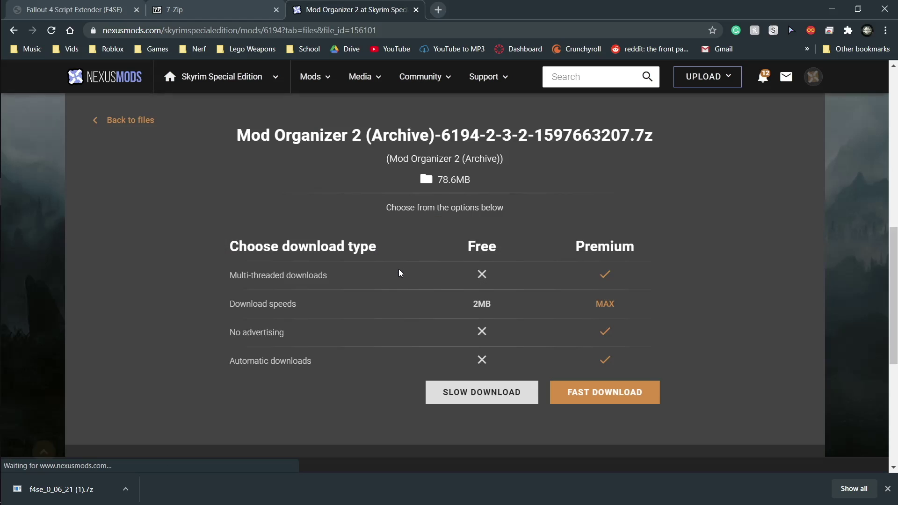
scroll(400, 273, "down", 3)
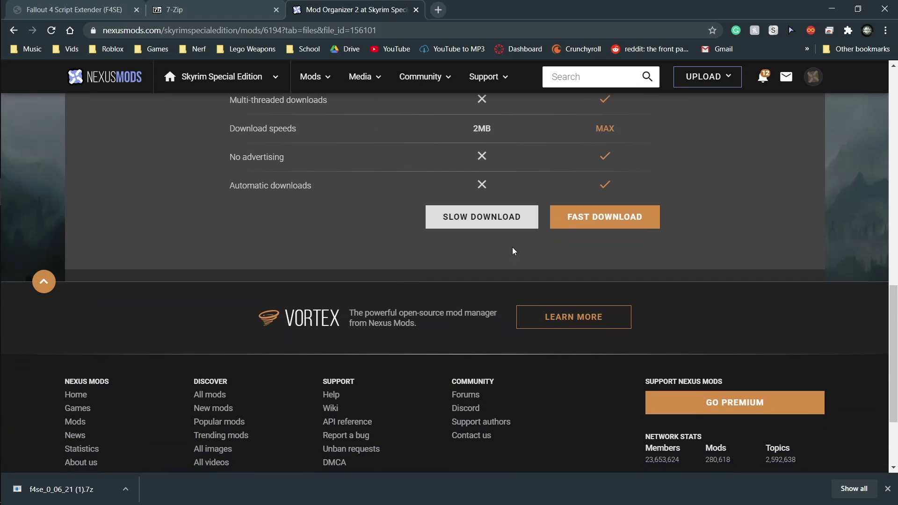
left_click(478, 229)
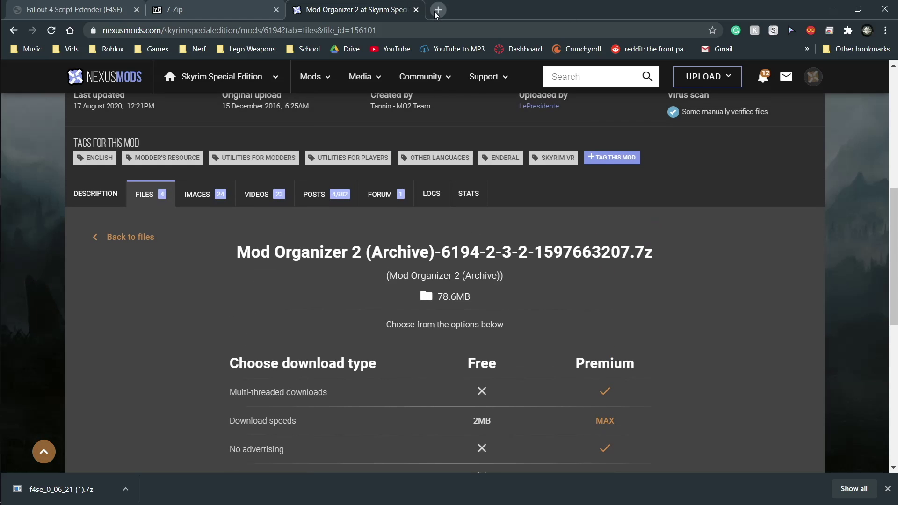
Switch to Discord and follow the F4MP releases link in the install-tutorial channel to the 0.1-Indev assets on GitHub
mouse_move(2, 287)
left_click(16, 280)
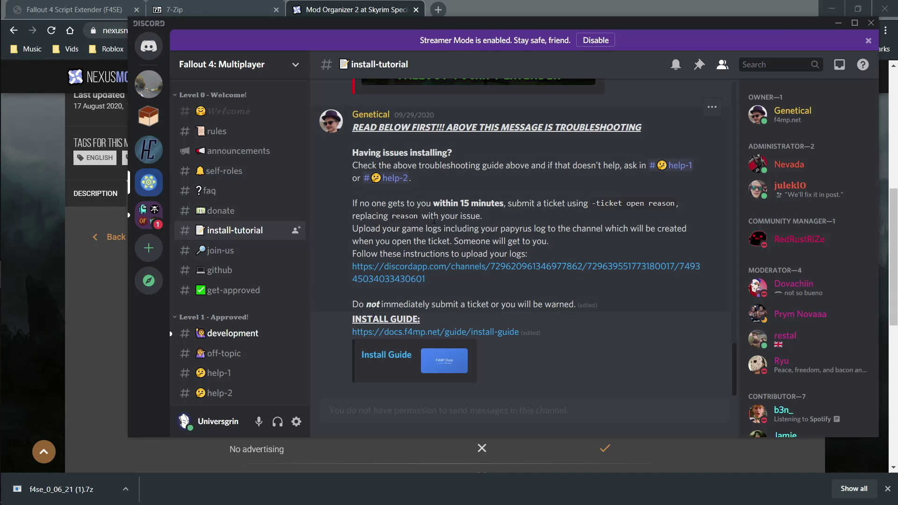
scroll(435, 219, "up", 10)
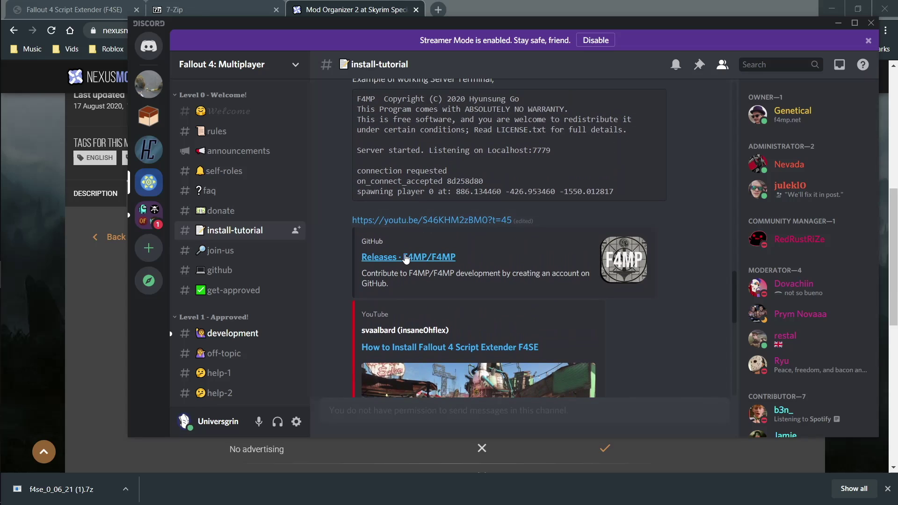
left_click(408, 257)
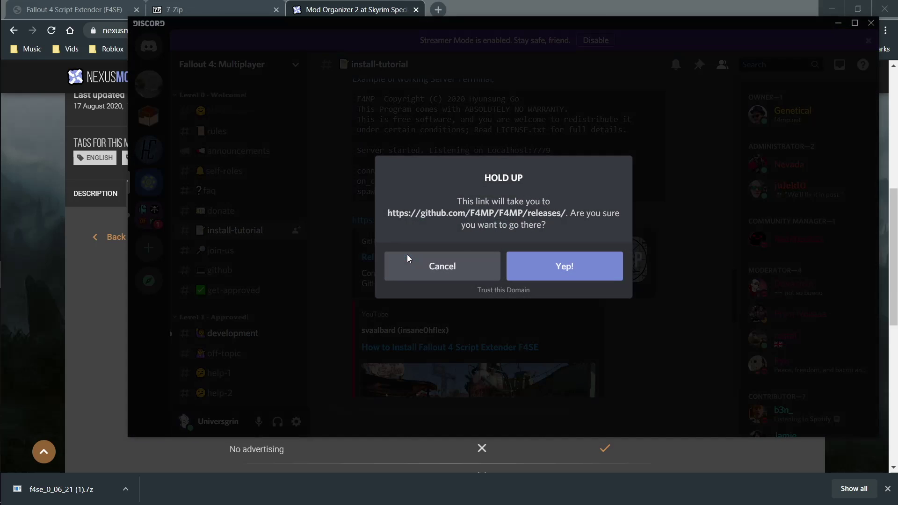
left_click(606, 277)
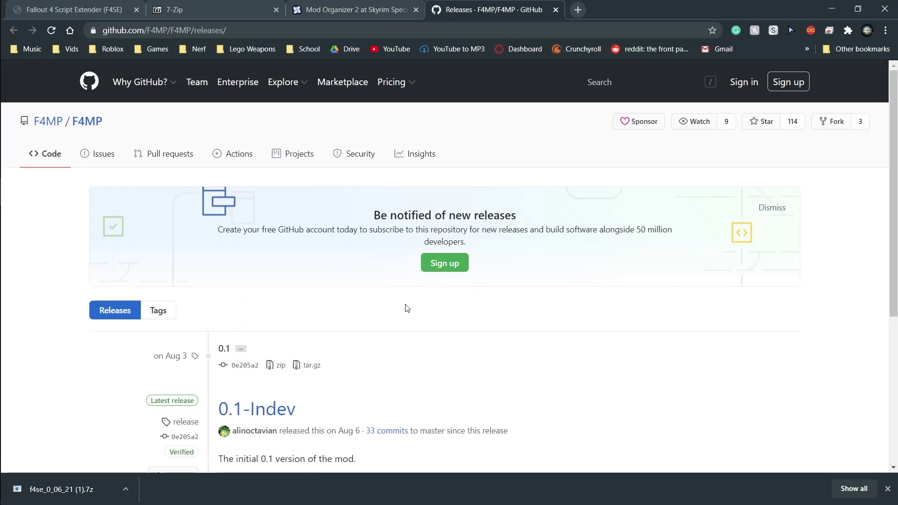
scroll(265, 328, "down", 4)
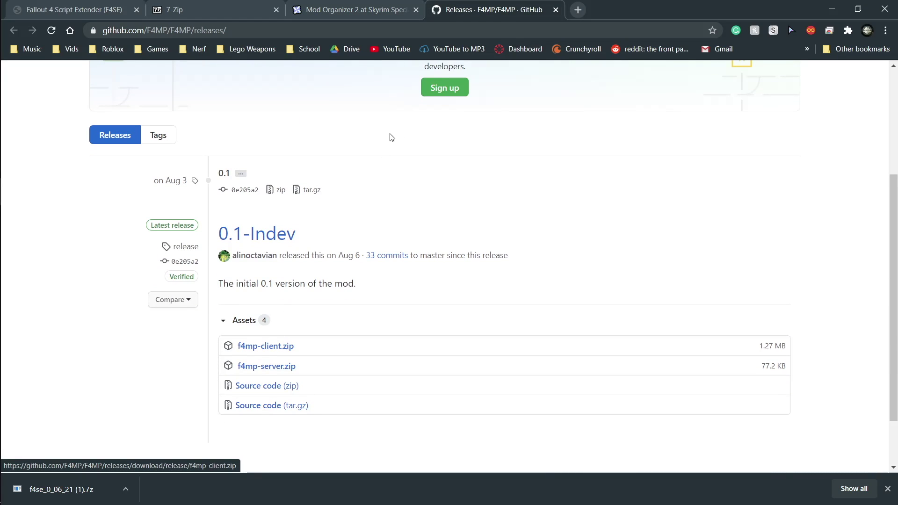
Open a blank browser tab, and switch to the File Explorer window showing the Downloads folder
mouse_move(1, 240)
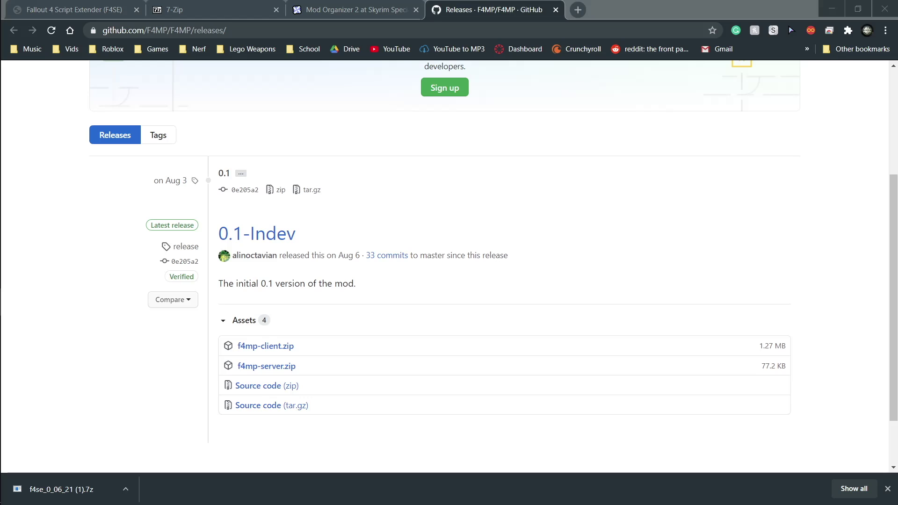
key("ctrl+t")
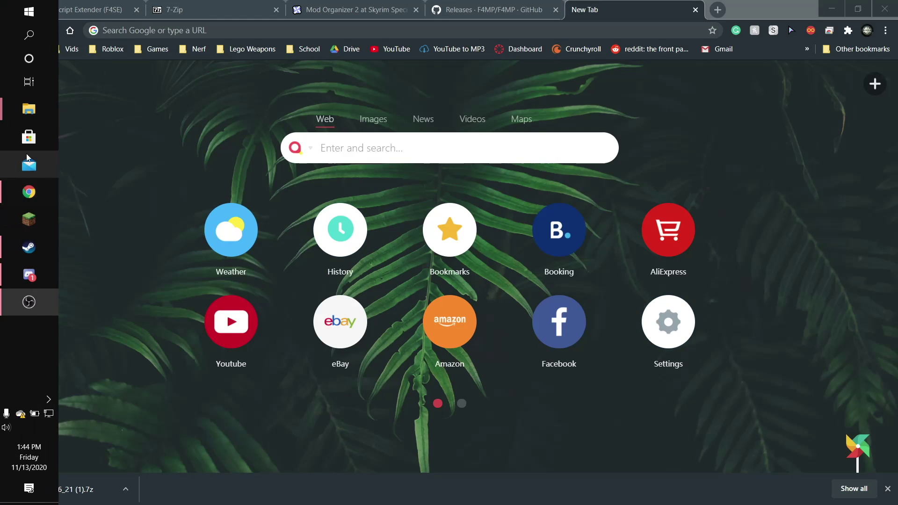
mouse_move(29, 109)
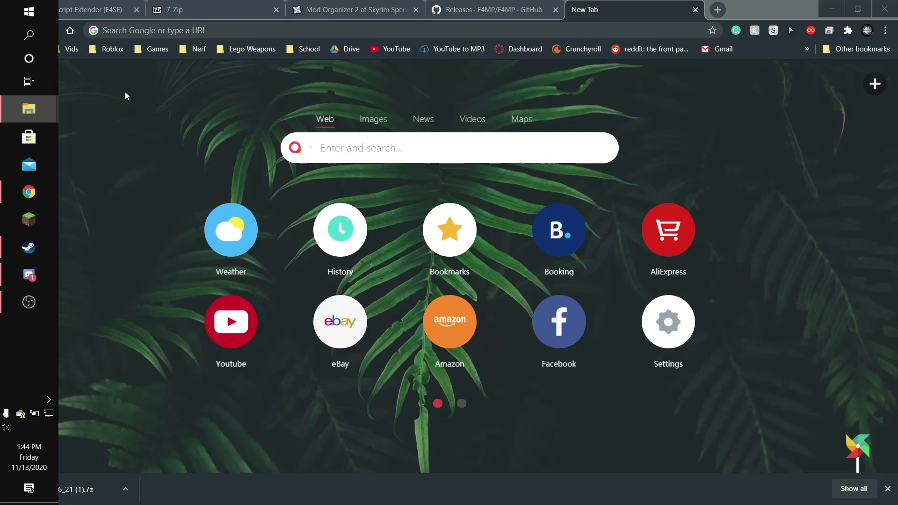
left_click(125, 92)
left_click(171, 190)
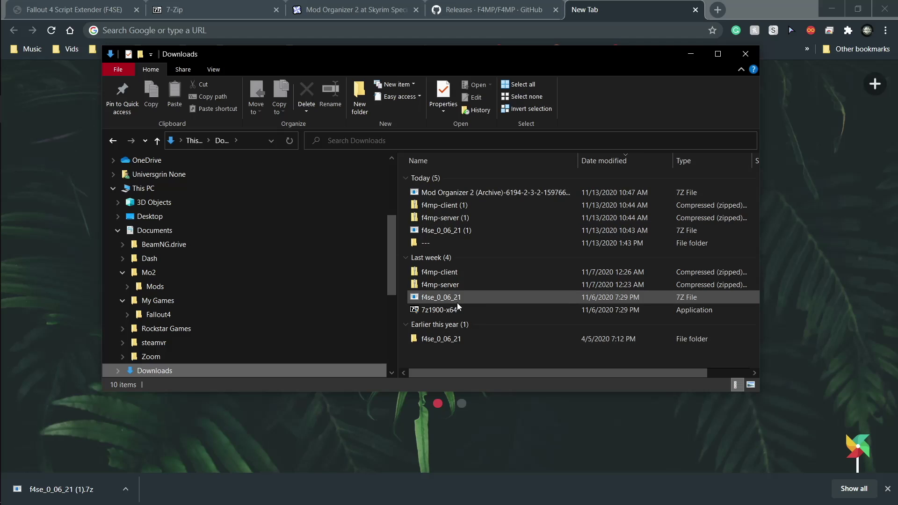
Create a new folder in Downloads and name it Mod Organizer Fallout 4
right_click(280, 370)
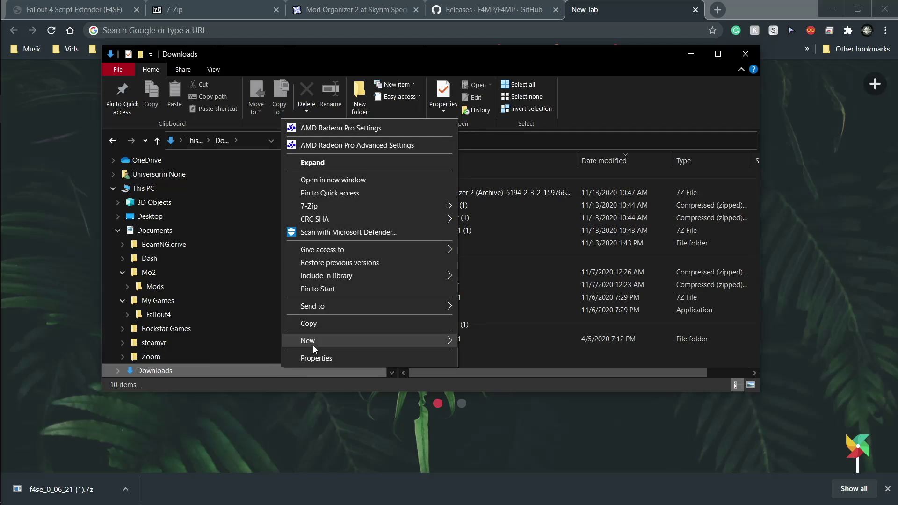
mouse_move(406, 341)
left_click(474, 341)
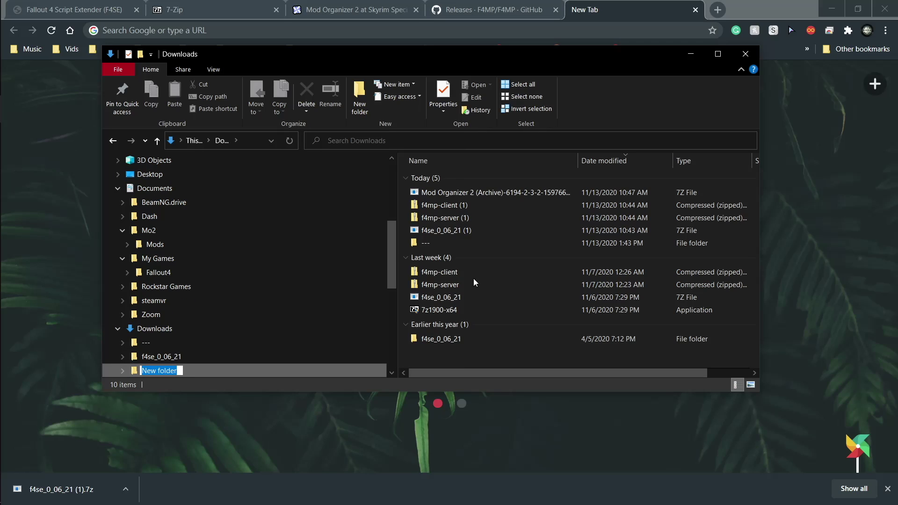
left_click(442, 243)
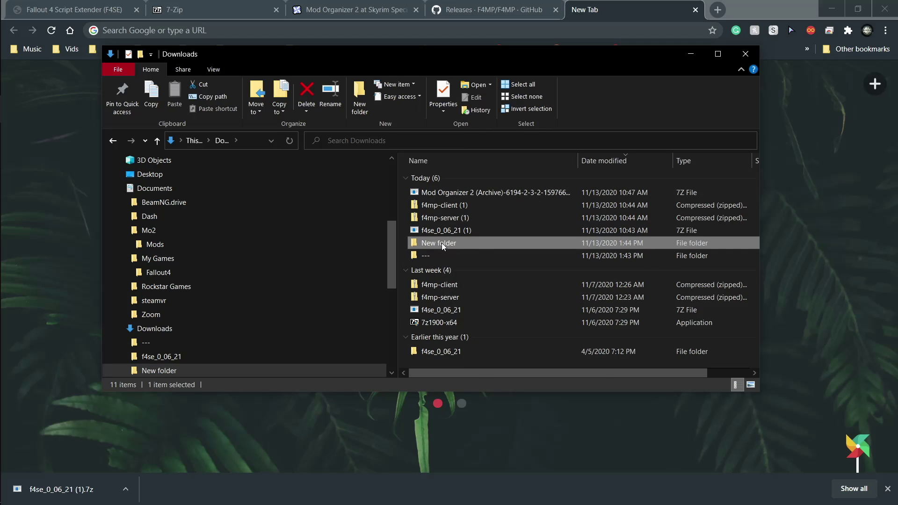
right_click(442, 243)
left_click(468, 464)
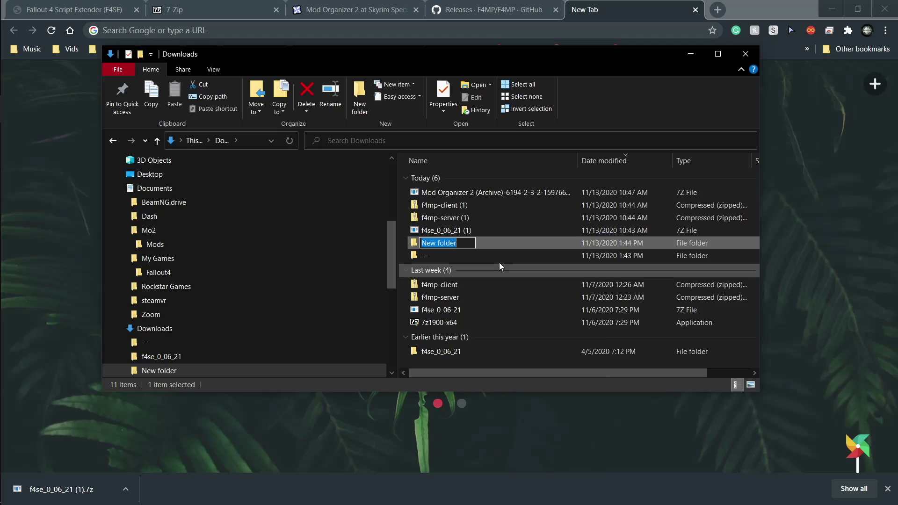
type("Fod")
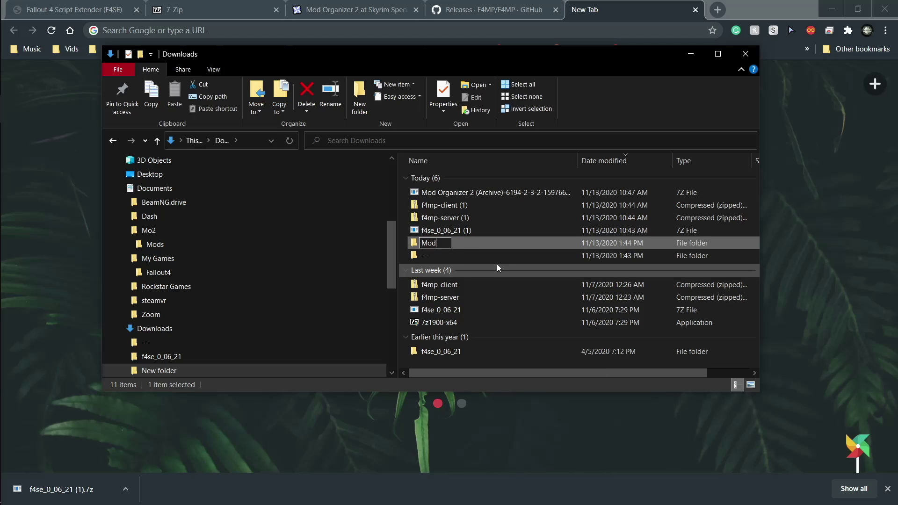
type(" Organizer Fallout 4")
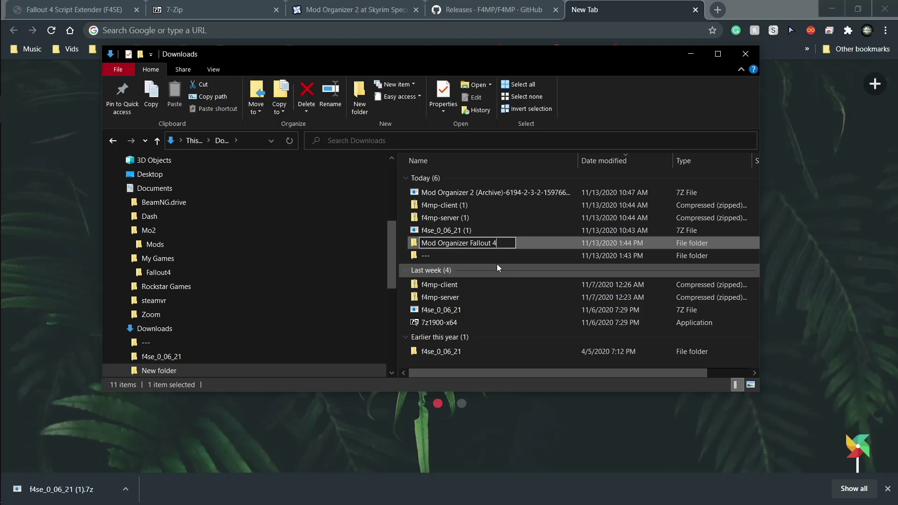
key("Return")
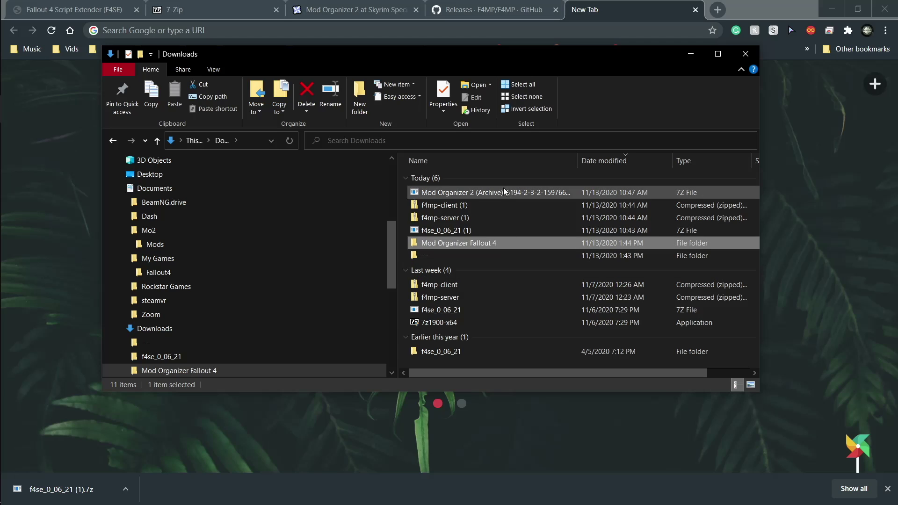
Move the Mod Organizer 2 archive into the Mod Organizer Fallout 4 folder and extract it there with 7-Zip
left_click_drag(509, 192, 477, 243)
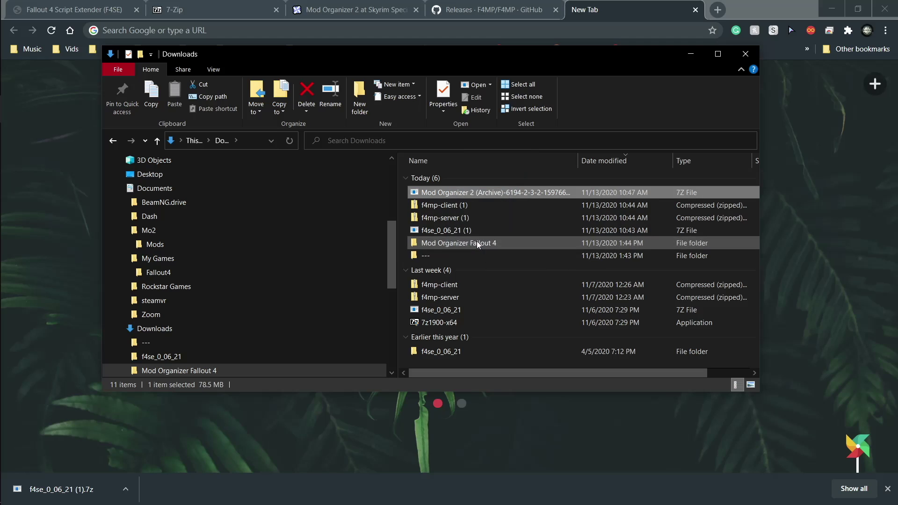
double_click(439, 231)
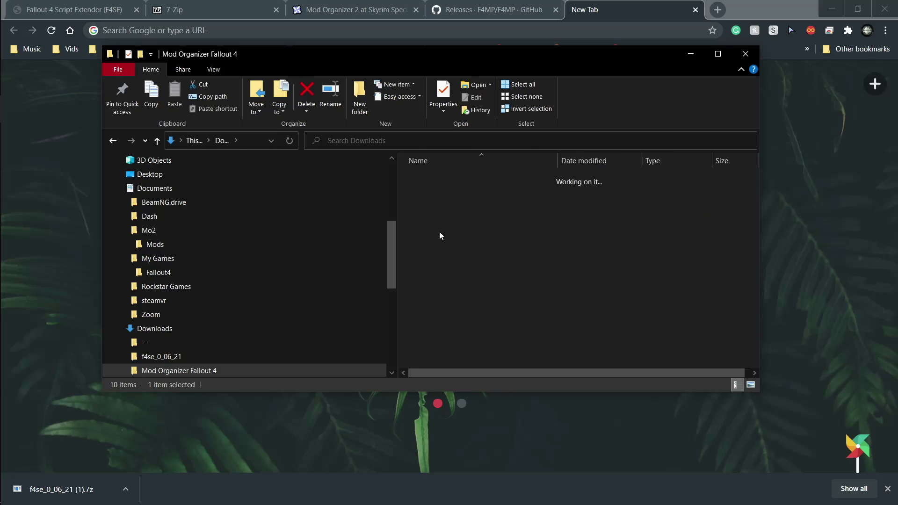
right_click(480, 182)
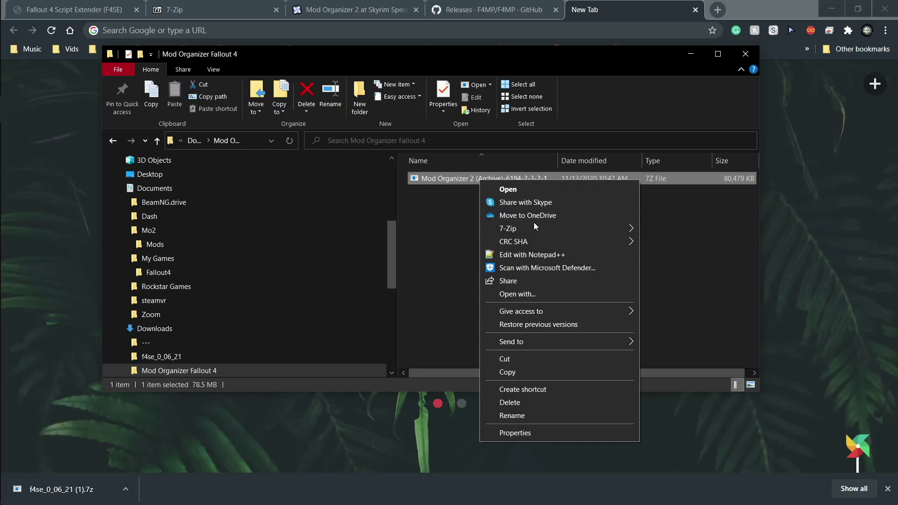
mouse_move(536, 228)
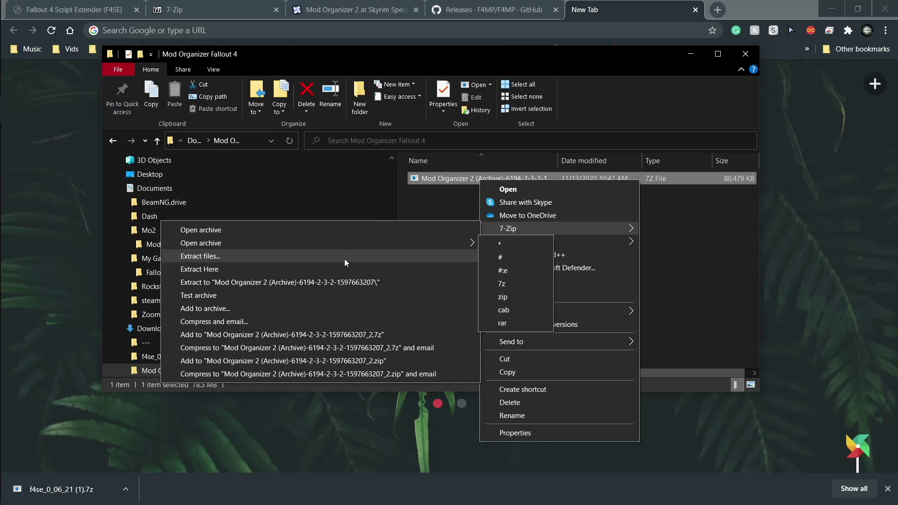
left_click(331, 269)
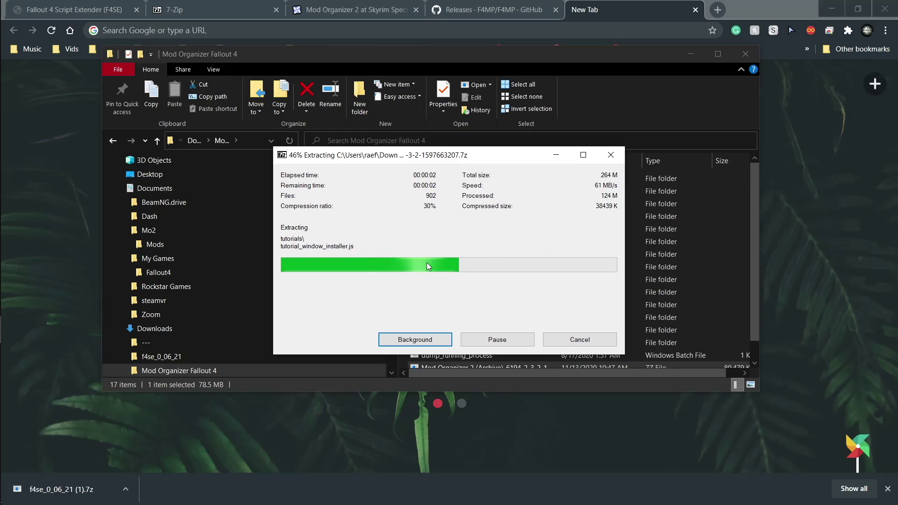
Create a shortcut to the ModOrganizer application and move it to the Desktop, replacing the existing shortcut there
scroll(461, 265, "down", 5)
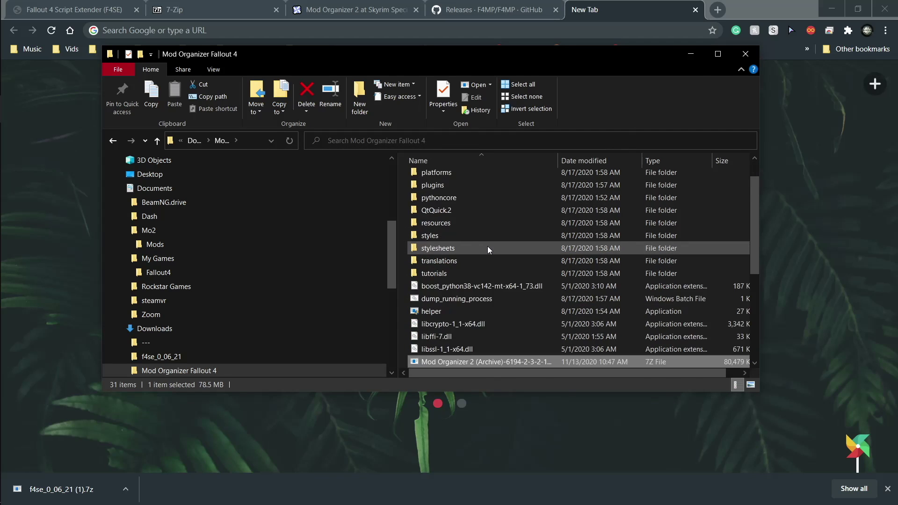
left_click(449, 261)
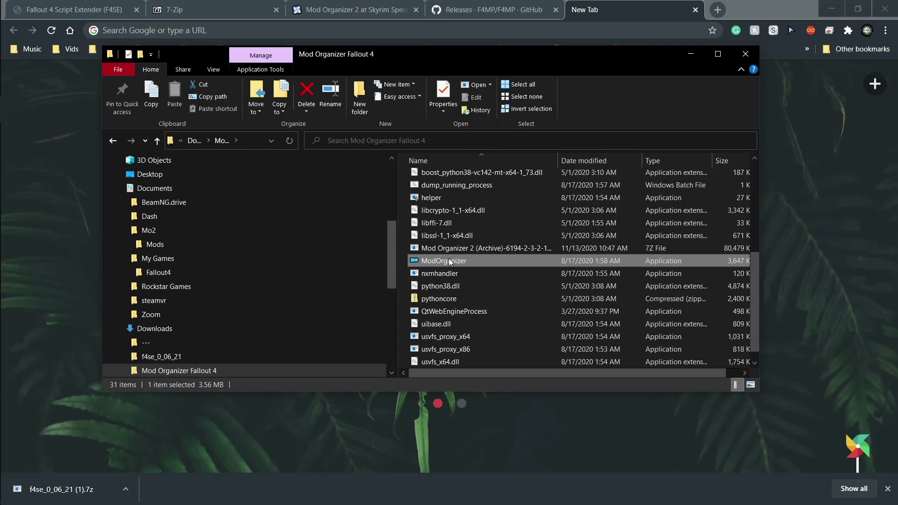
right_click(449, 261)
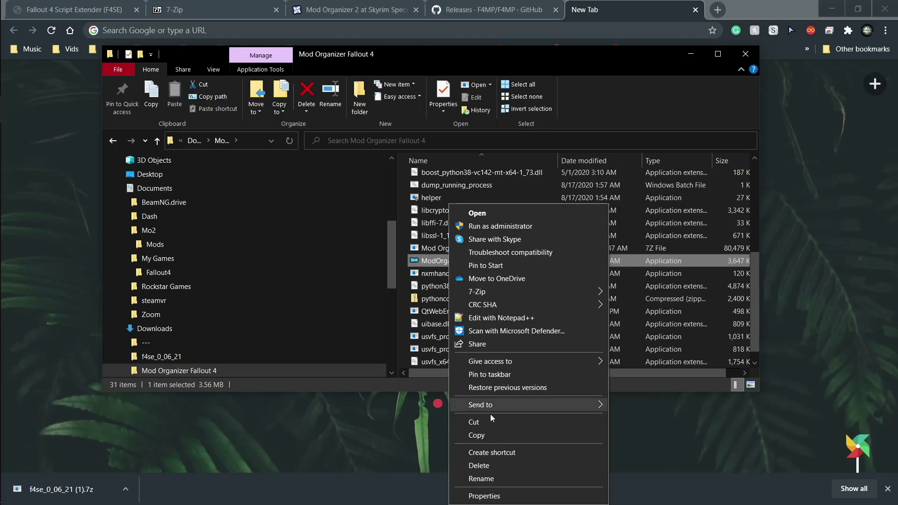
left_click(494, 452)
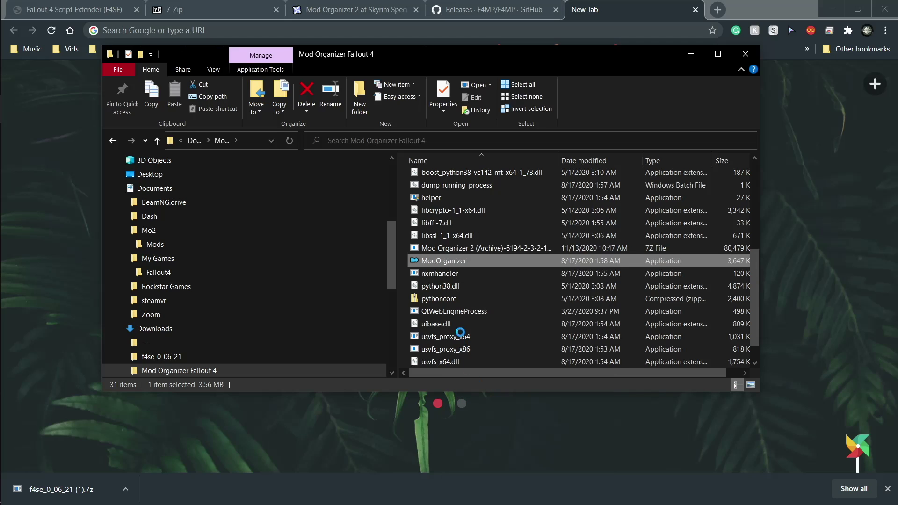
left_click(444, 260)
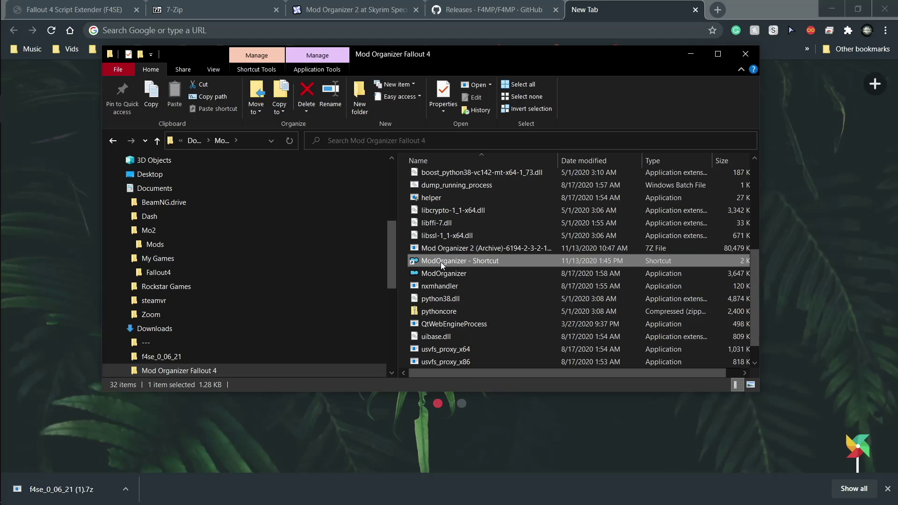
left_click_drag(441, 262, 155, 189)
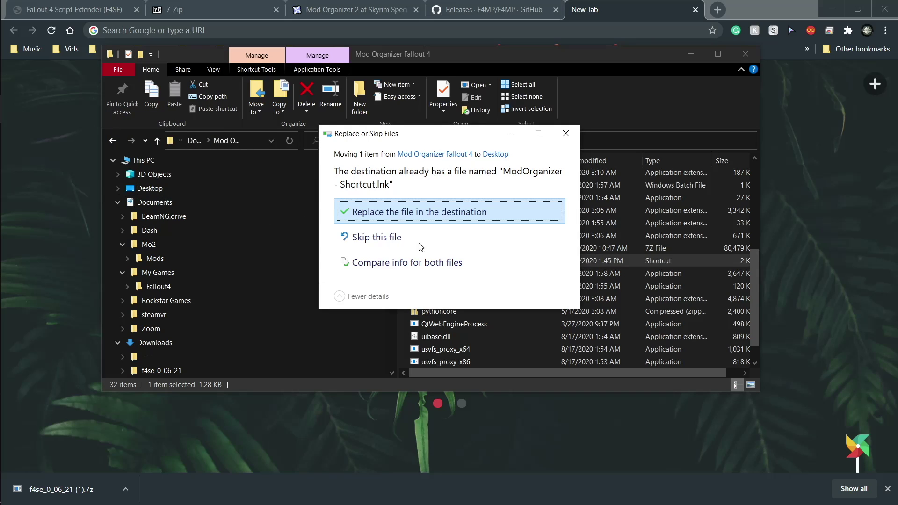
left_click(402, 214)
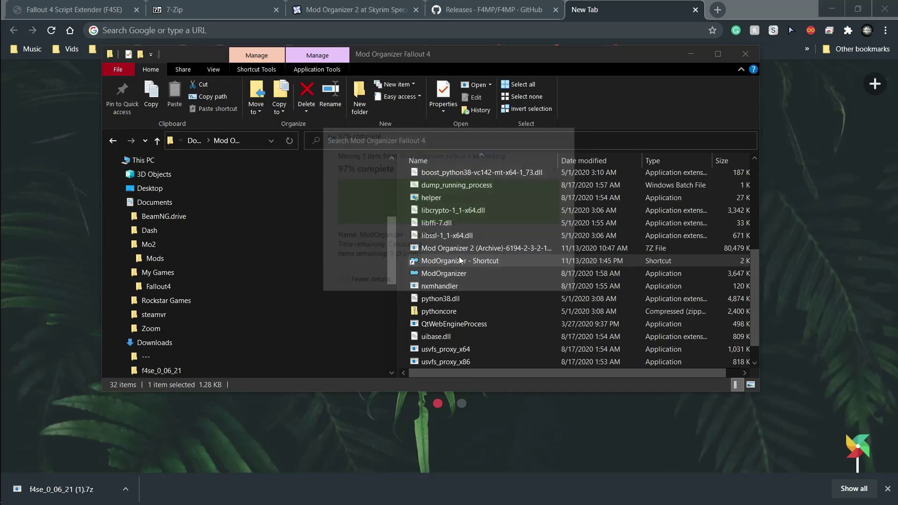
Look through the Documents folder and check the contents of its Mo2 folder and the Mods subfolder
scroll(460, 260, "up", 4)
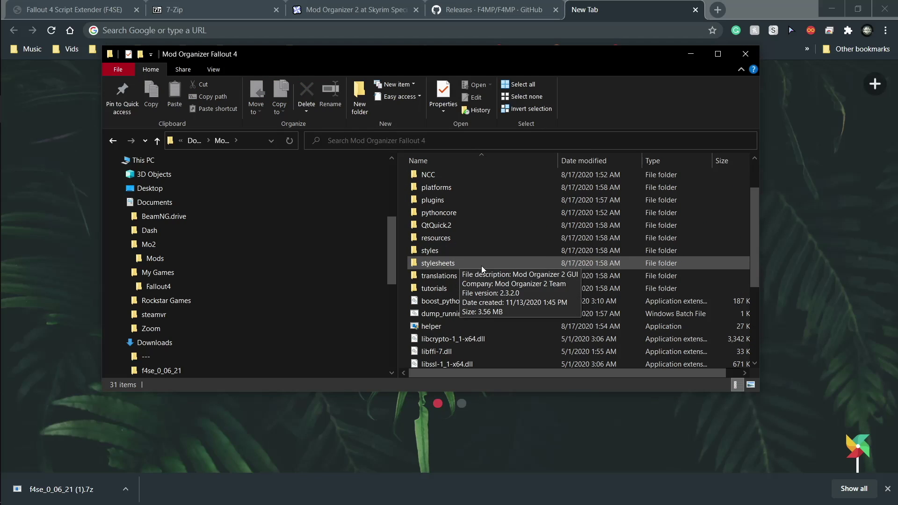
scroll(464, 229, "up", 2)
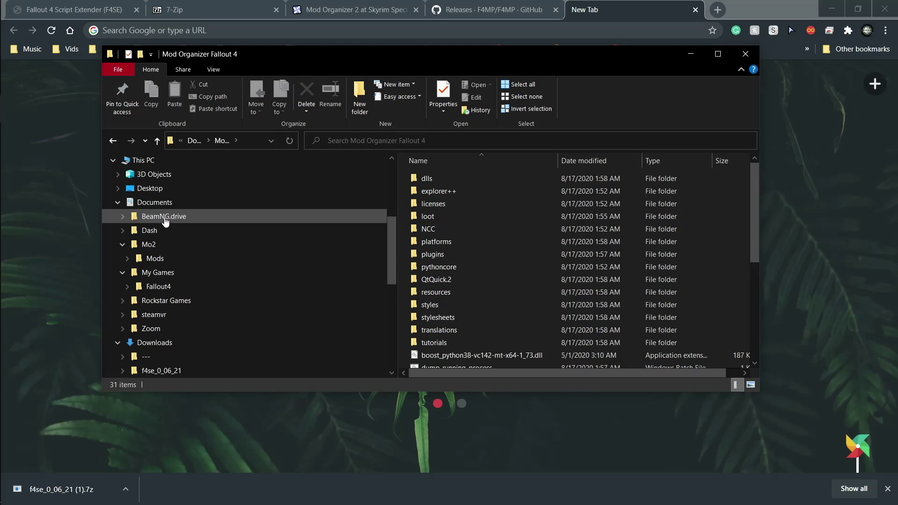
left_click(169, 342)
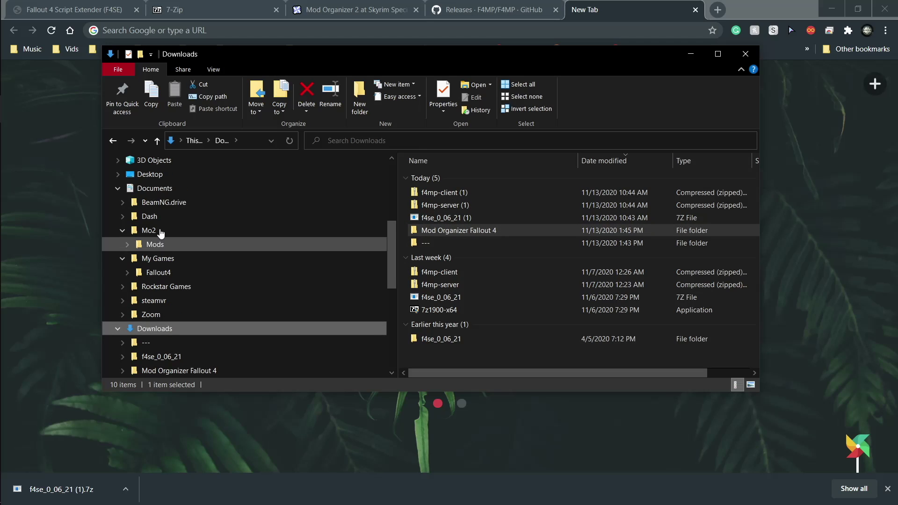
left_click(154, 188)
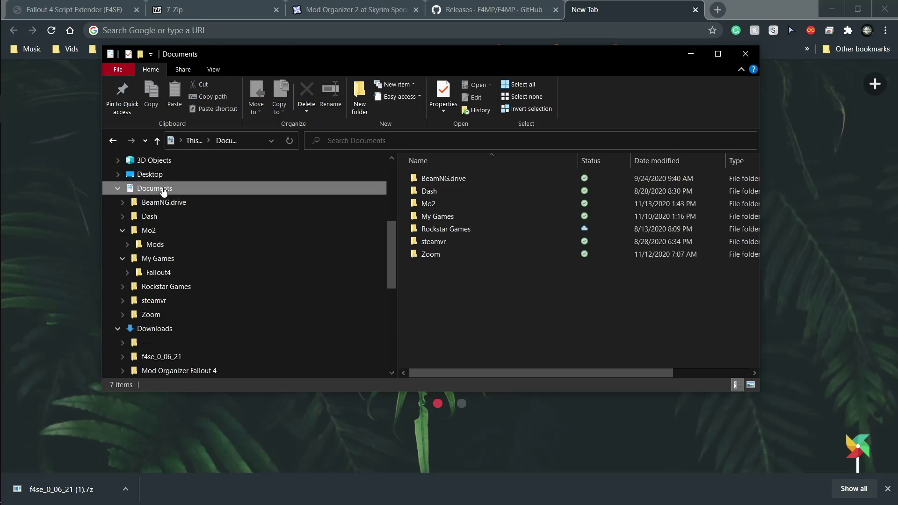
right_click(253, 189)
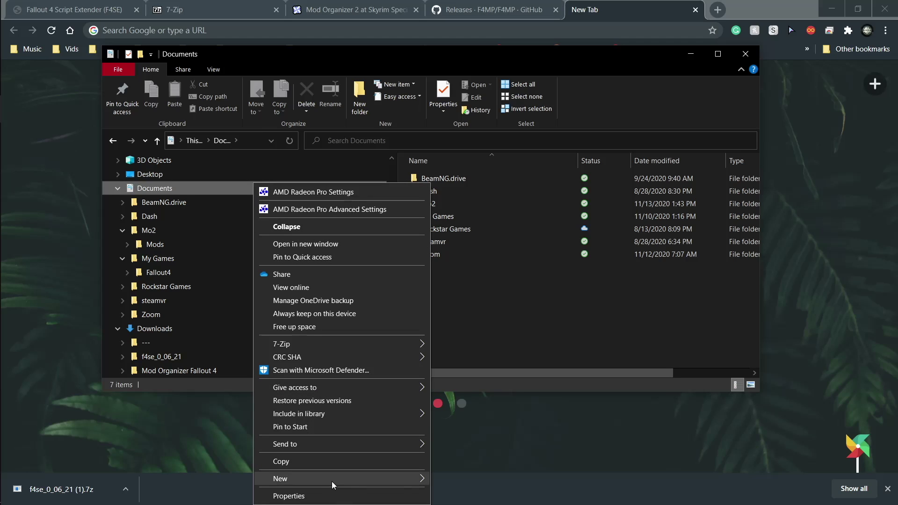
left_click(495, 309)
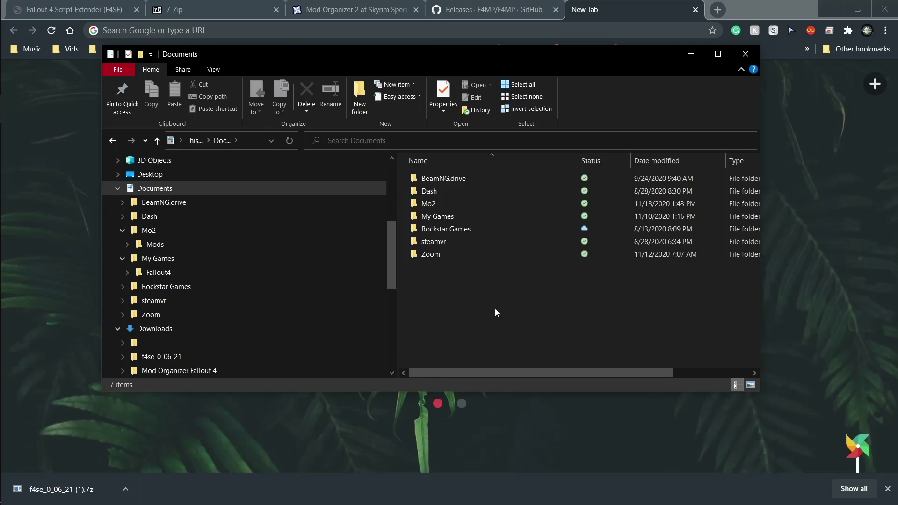
double_click(432, 207)
double_click(444, 180)
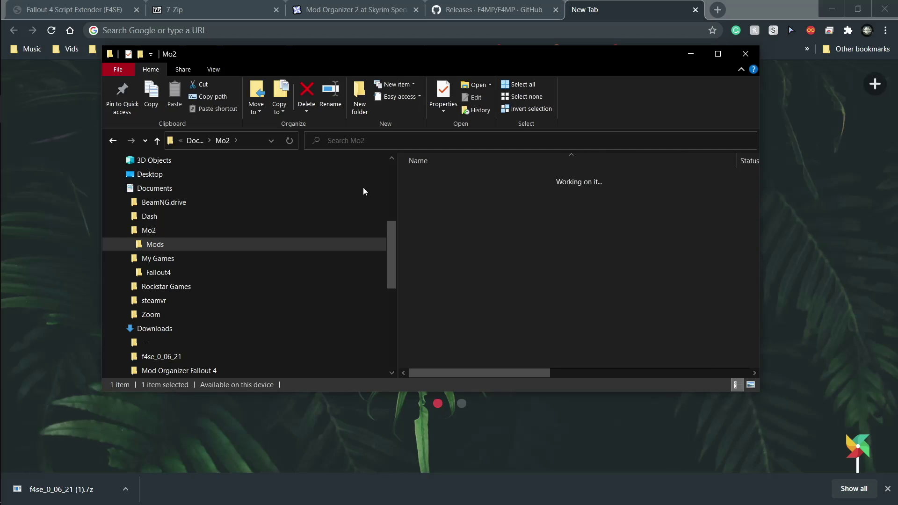
left_click(257, 229)
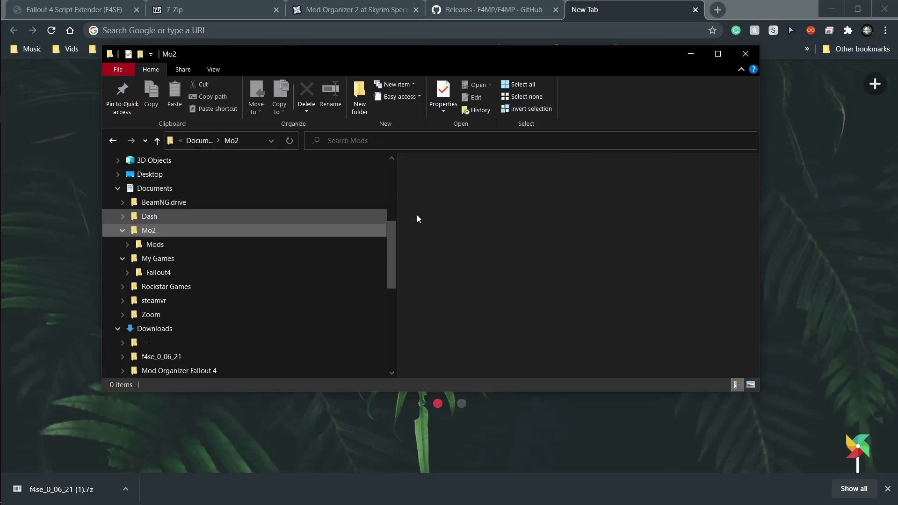
Move the Mod Organizer Fallout 4 folder from Downloads into the Mo2 folder in Documents
left_click(201, 328)
left_click_drag(444, 230, 155, 229)
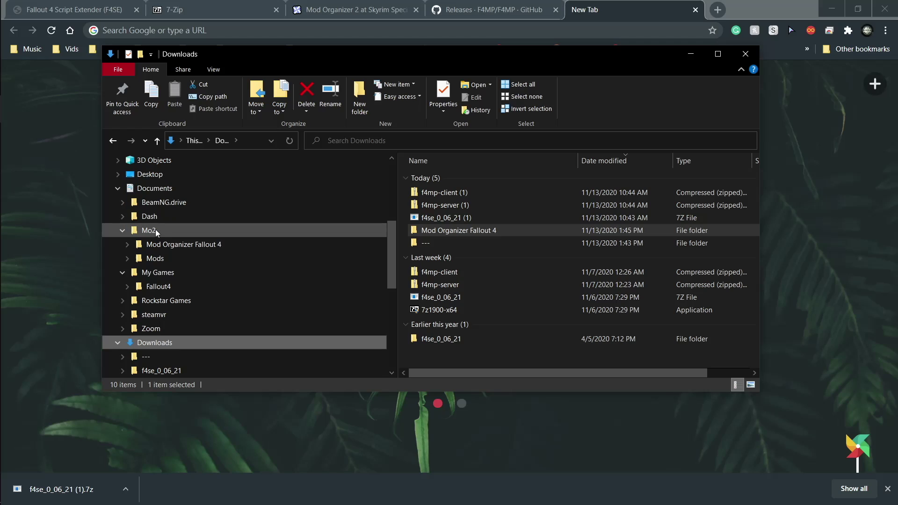
left_click(157, 229)
left_click(212, 216)
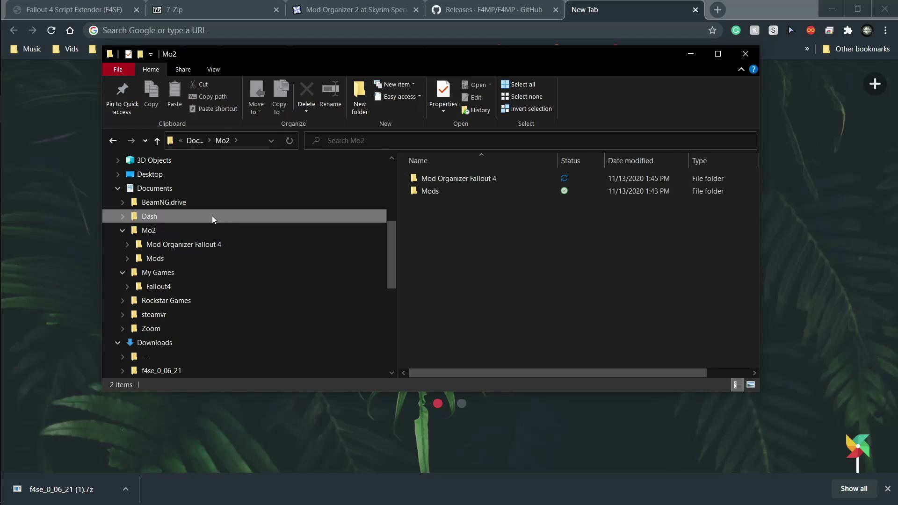
Open the Mod Organizer Fallout 4 folder inside Documents' Mo2 folder and select the ModOrganizer application
left_click(155, 189)
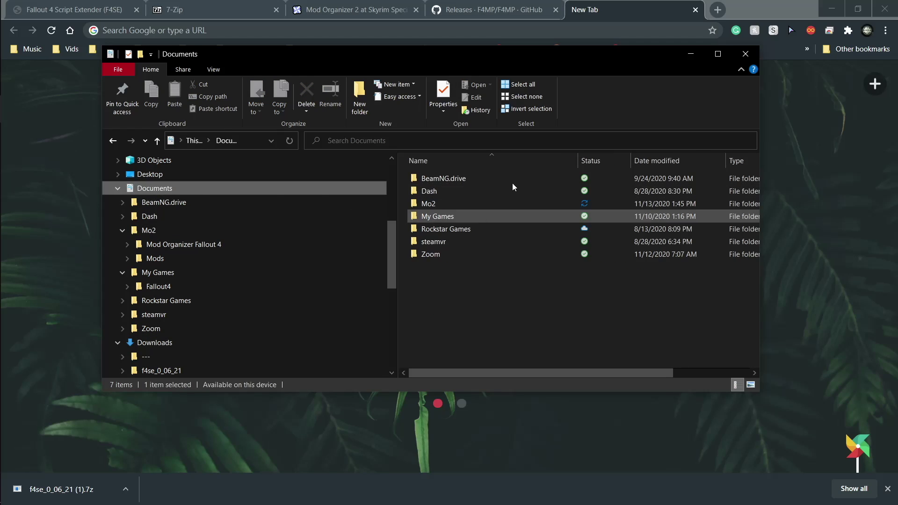
double_click(465, 199)
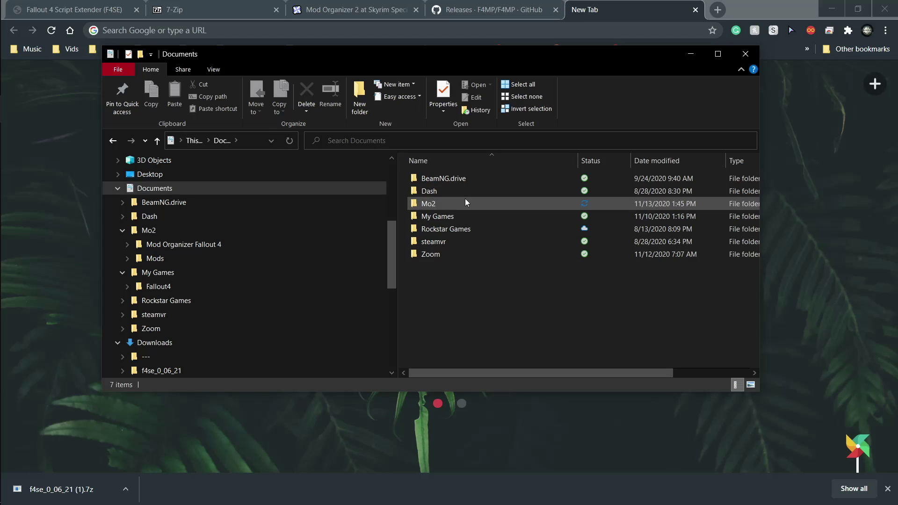
mouse_move(487, 179)
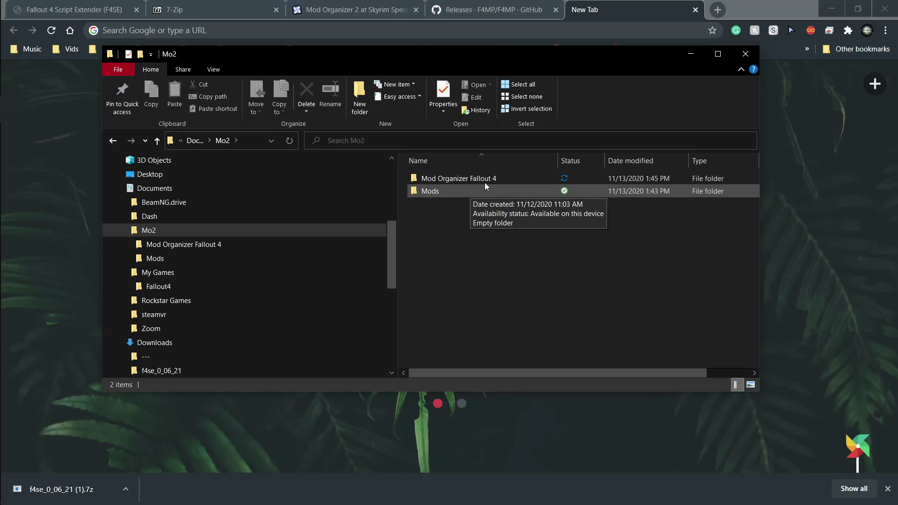
double_click(488, 178)
scroll(439, 333, "down", 3)
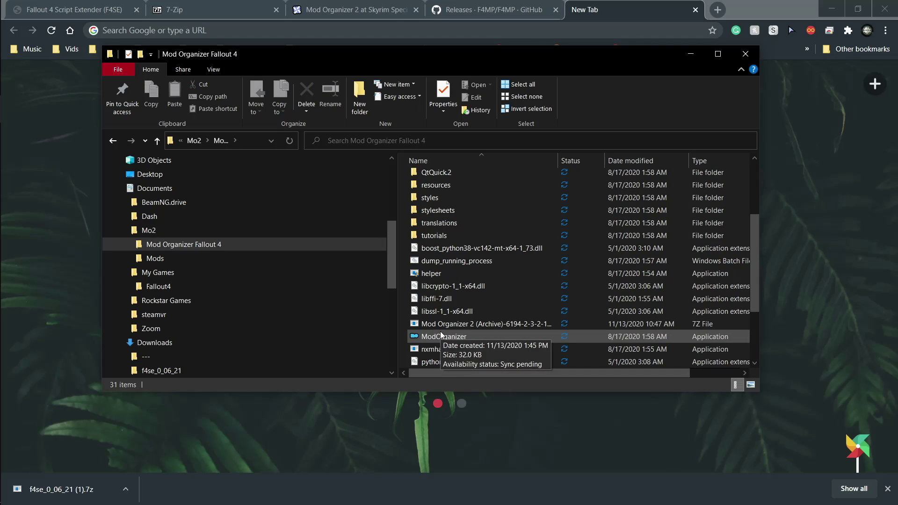
right_click(441, 333)
left_click(490, 152)
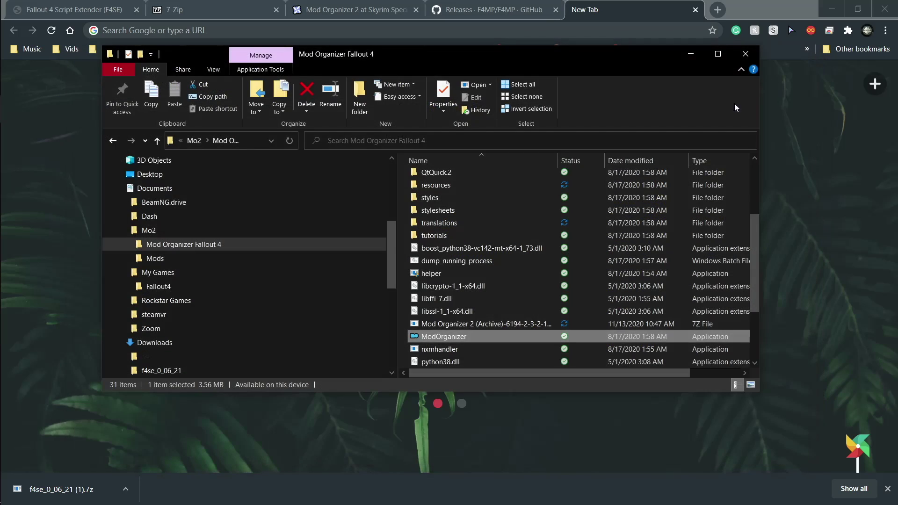
left_click(810, 51)
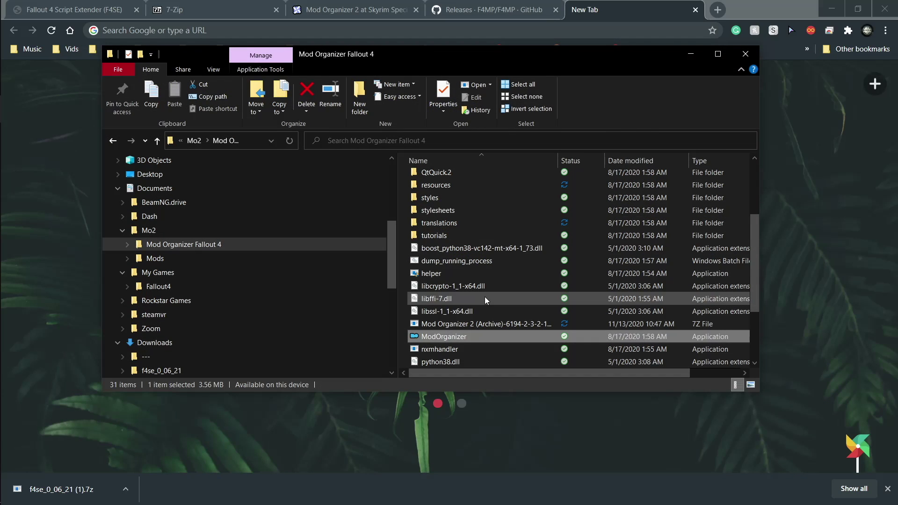
Extract the f4se_0_06_21 (1) archive directly into Downloads with 7-Zip, replacing all existing files
scroll(485, 296, "up", 3)
scroll(306, 267, "up", 2)
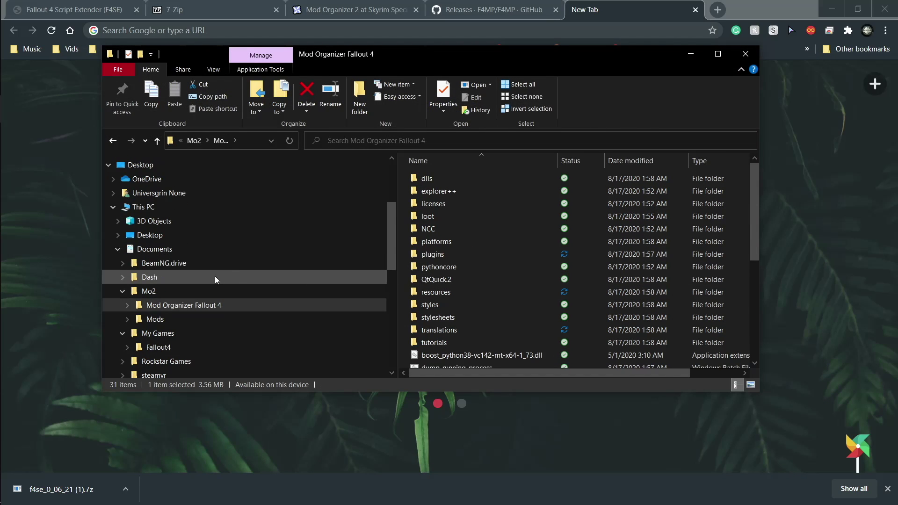
scroll(169, 262, "down", 2)
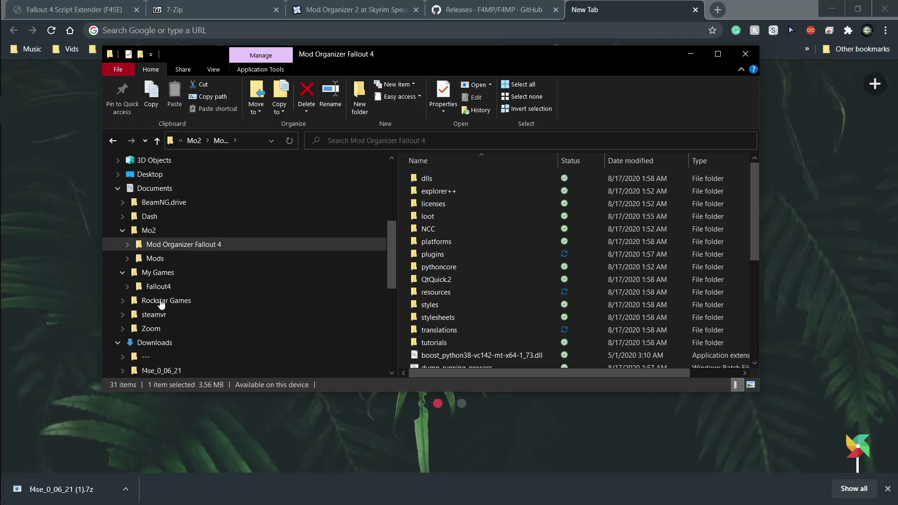
left_click(154, 343)
left_click(440, 216)
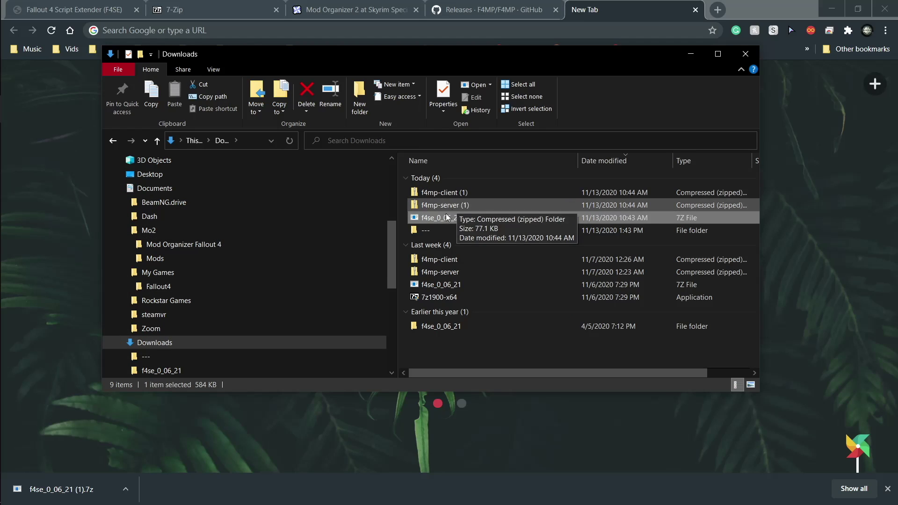
right_click(444, 217)
left_click(474, 220)
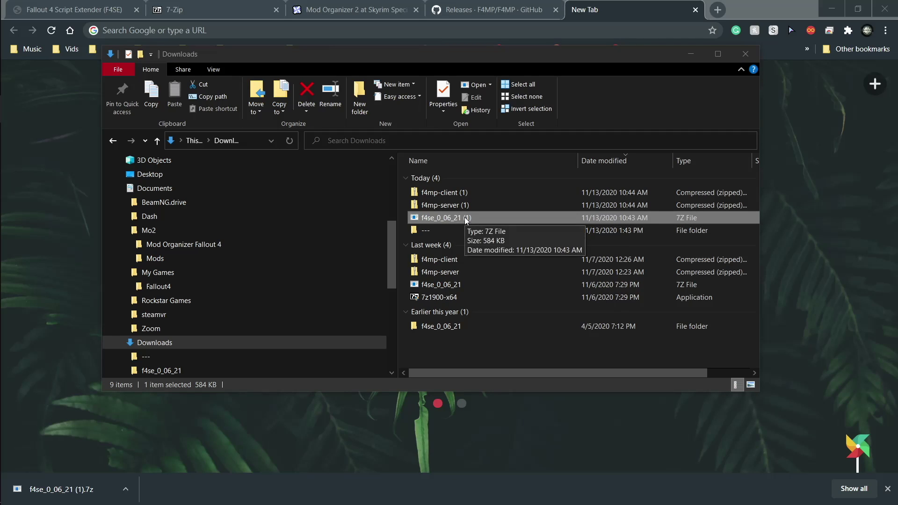
right_click(466, 219)
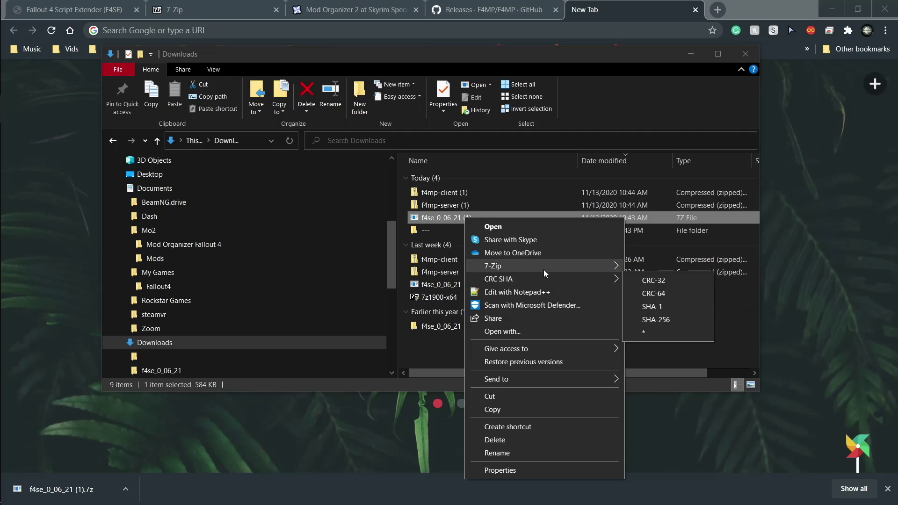
mouse_move(544, 269)
mouse_move(686, 278)
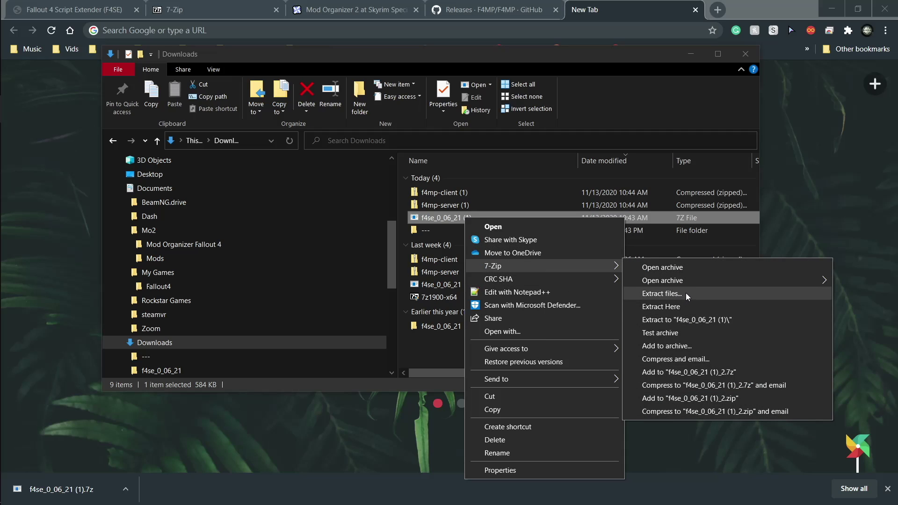
left_click(684, 307)
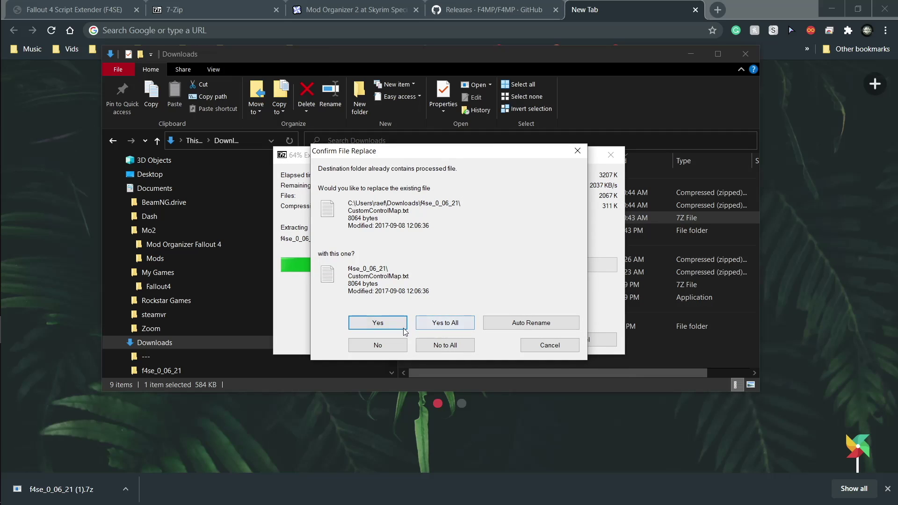
left_click(445, 323)
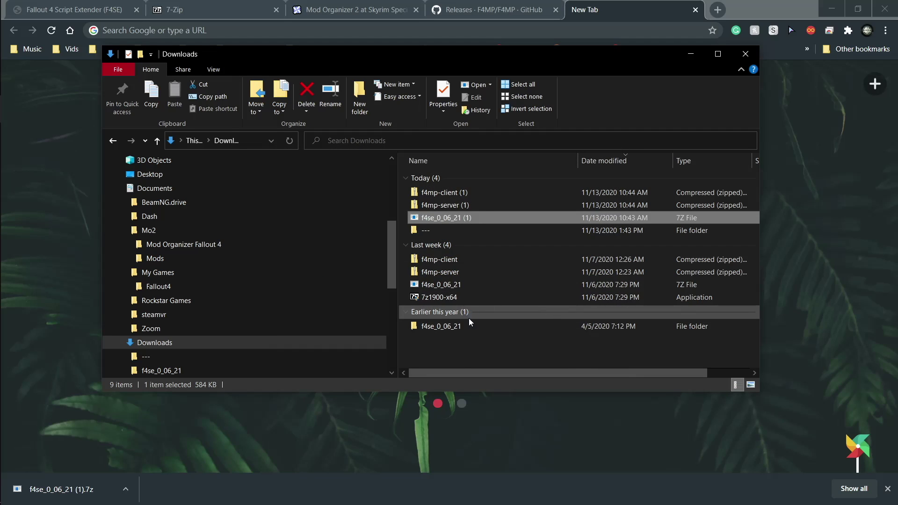
Open the extracted f4se_0_06_21 folder and copy the loose files from CustomControlMap through f4se_whatsnew, leaving out the Data and src folders
left_click(481, 327)
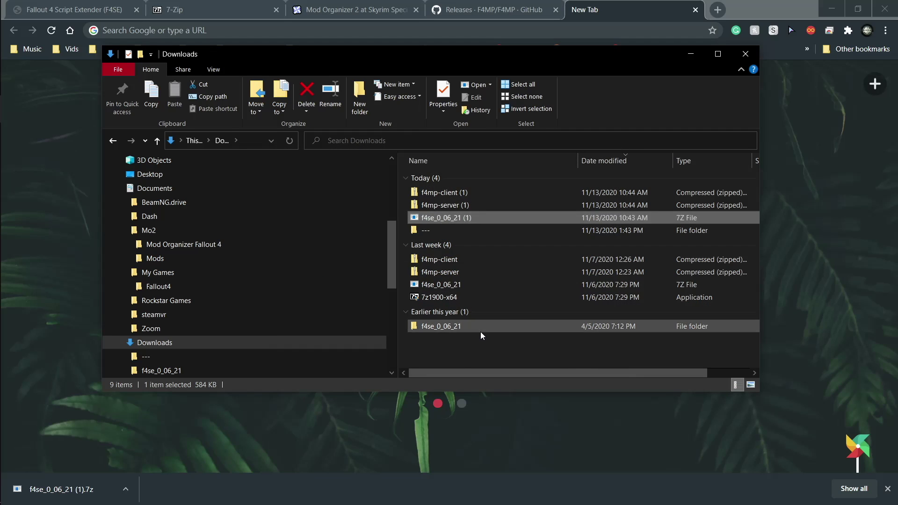
double_click(453, 329)
left_click(468, 264)
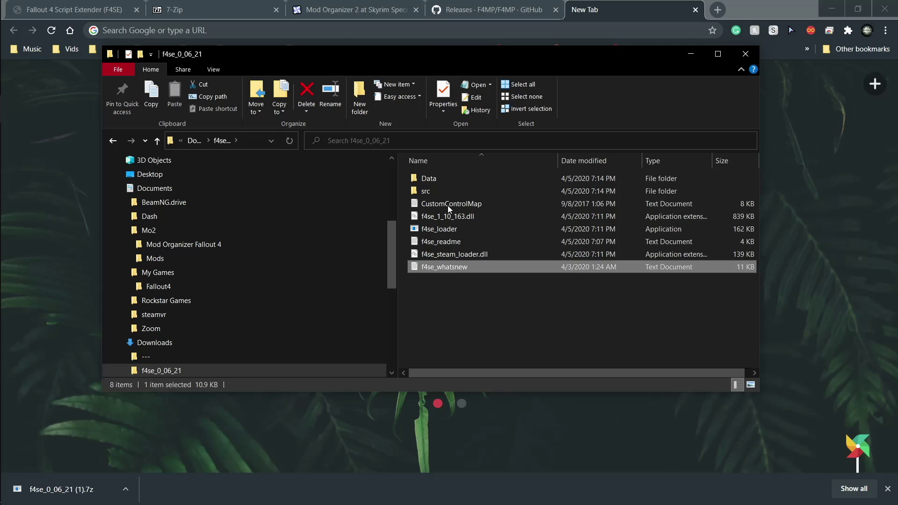
left_click(447, 204, "shift")
right_click(447, 204)
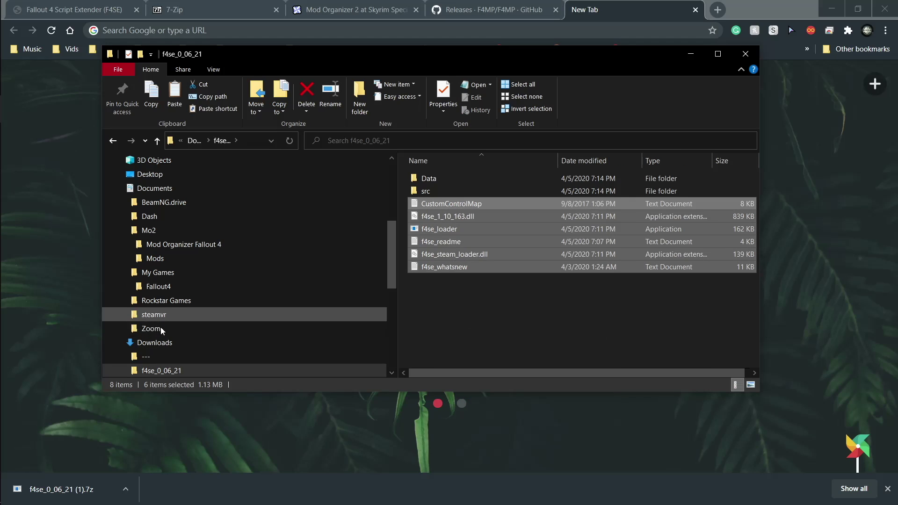
Browse Fallout 4's local files from the Steam library and paste the copied F4SE files into the game folder
mouse_move(4, 346)
left_click(33, 251)
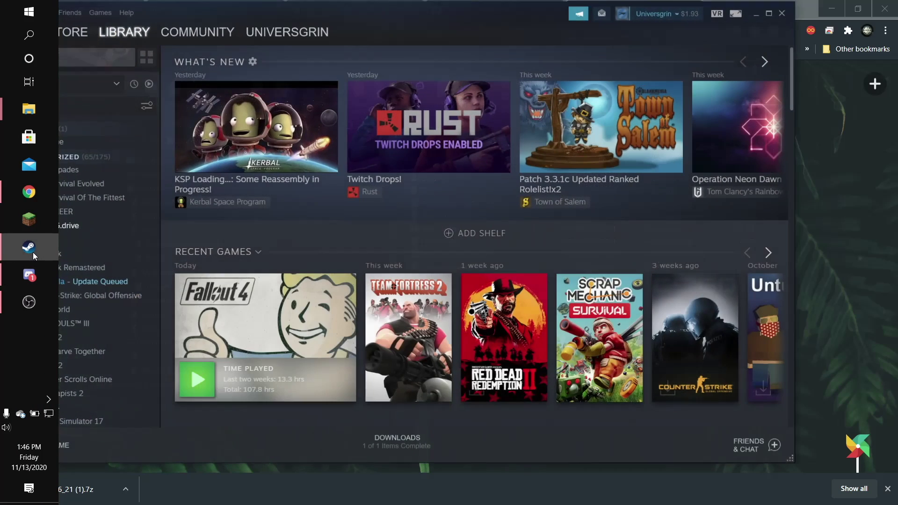
right_click(216, 313)
mouse_move(234, 369)
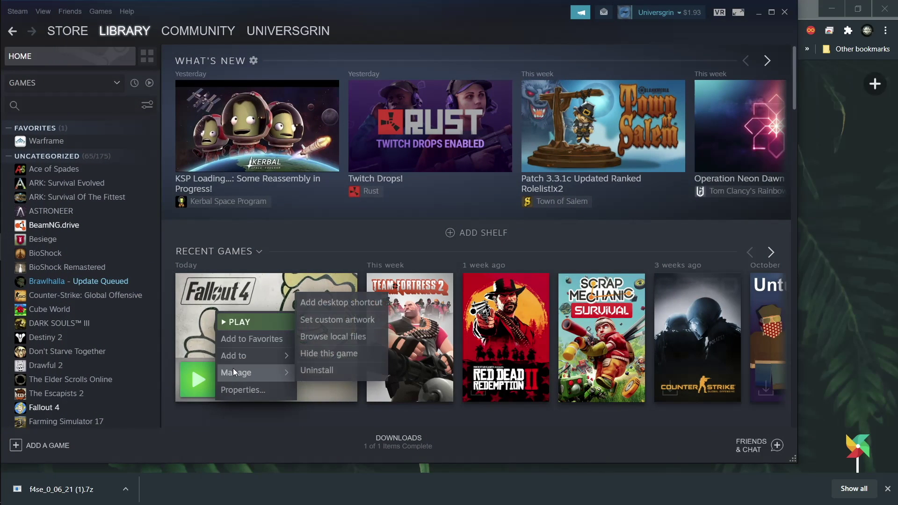
left_click(334, 335)
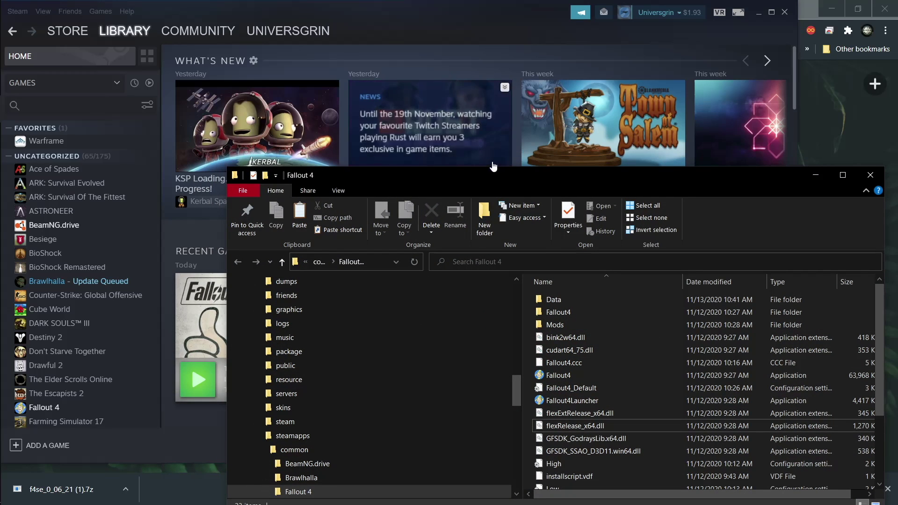
left_click_drag(444, 182, 332, 98)
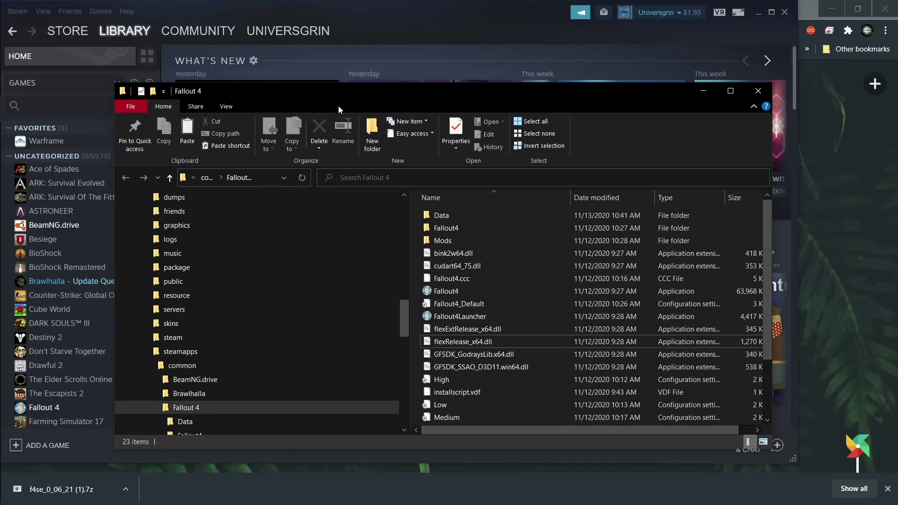
key("ctrl+v")
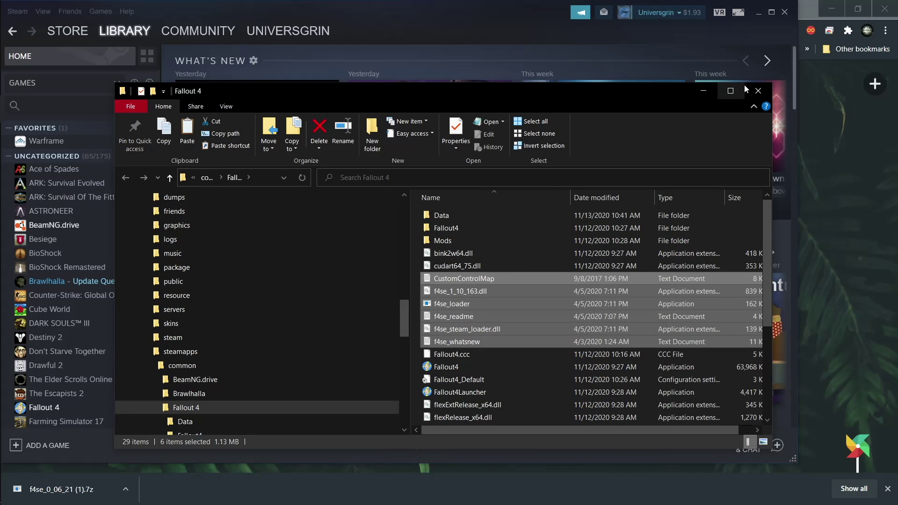
left_click(703, 91)
Move the f4se_0_06_21 (1) and f4mp-client (1) archives from Downloads into the Mods folder inside Mo2
mouse_move(5, 103)
left_click(41, 101)
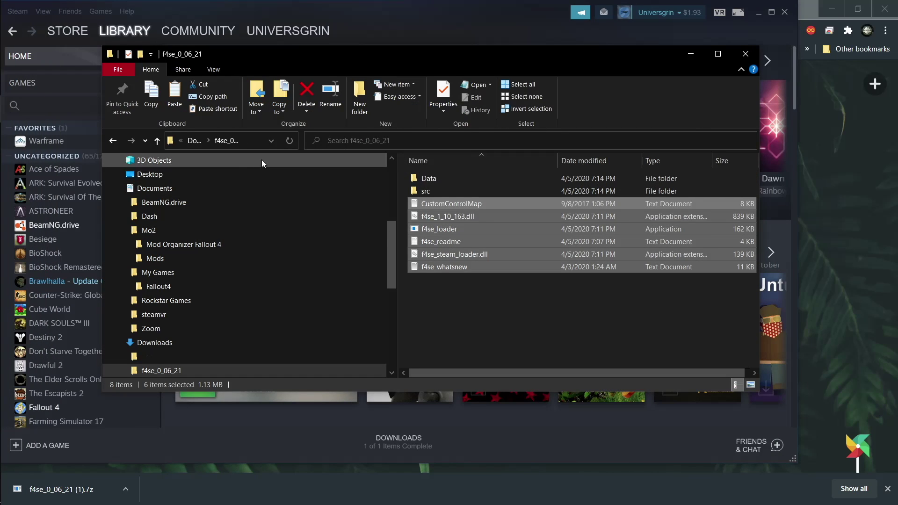
left_click(156, 344)
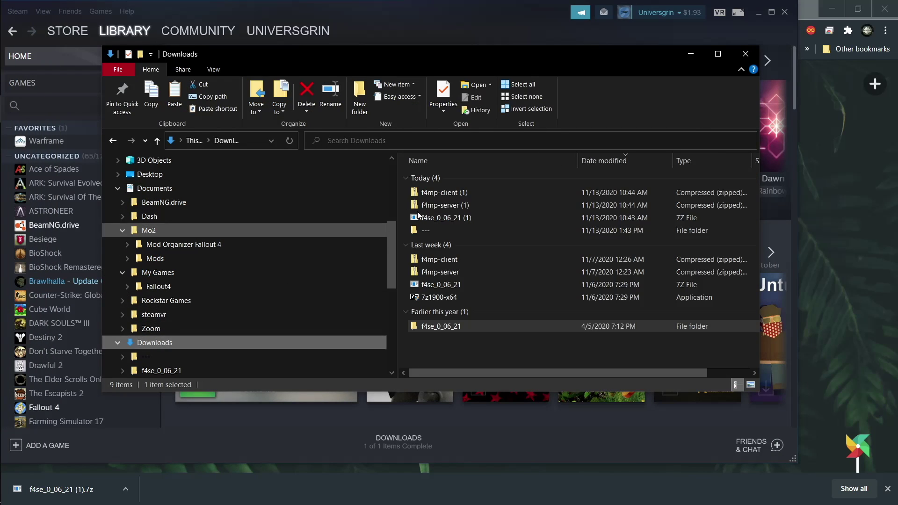
left_click(431, 213)
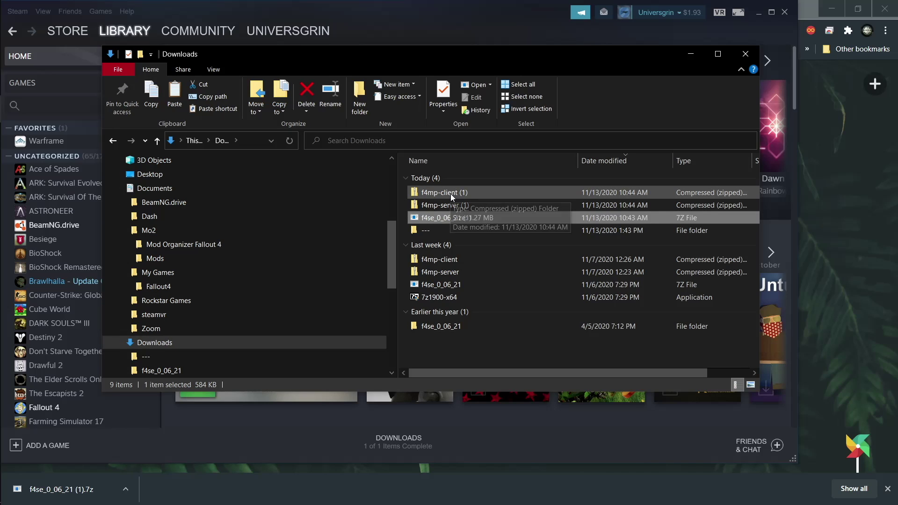
left_click(454, 193, "ctrl")
left_click_drag(466, 196, 195, 259)
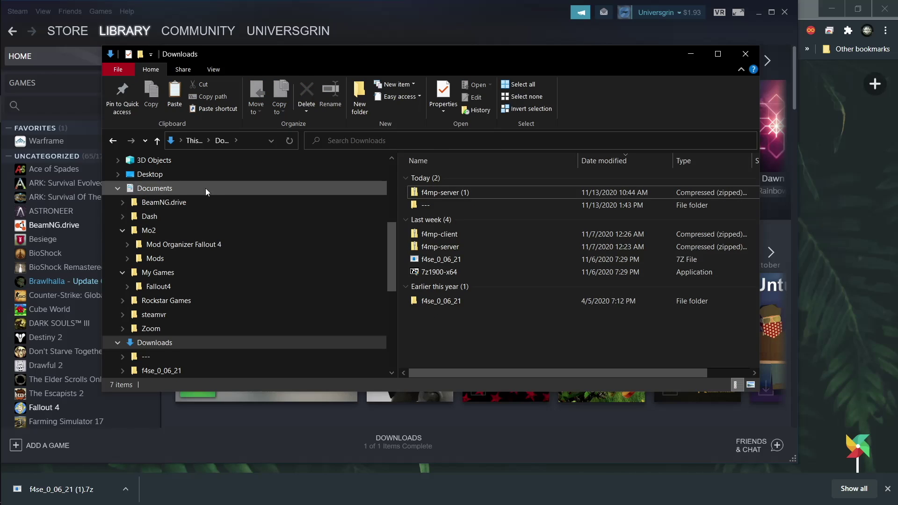
Launch Mod Organizer from its ModOrganizer - Shortcut in the Desktop folder
left_click(215, 175)
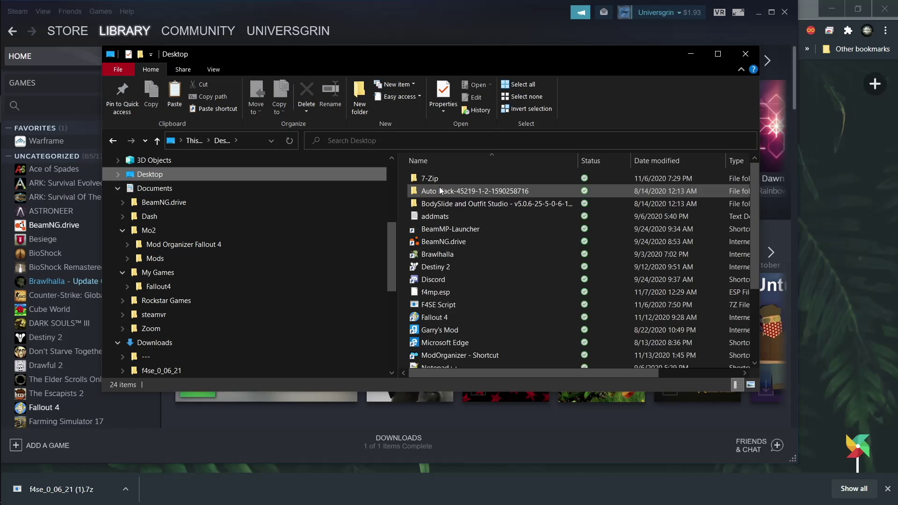
scroll(447, 230, "down", 3)
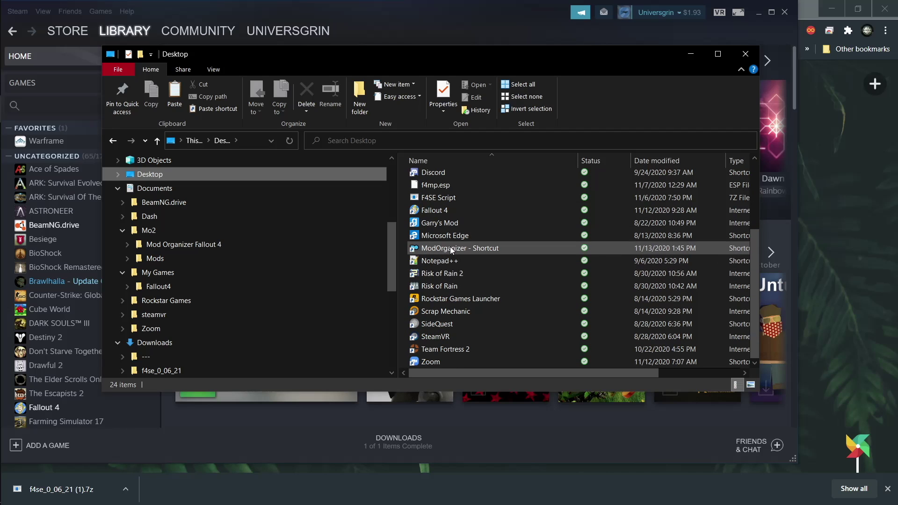
right_click(450, 247)
left_click(481, 191)
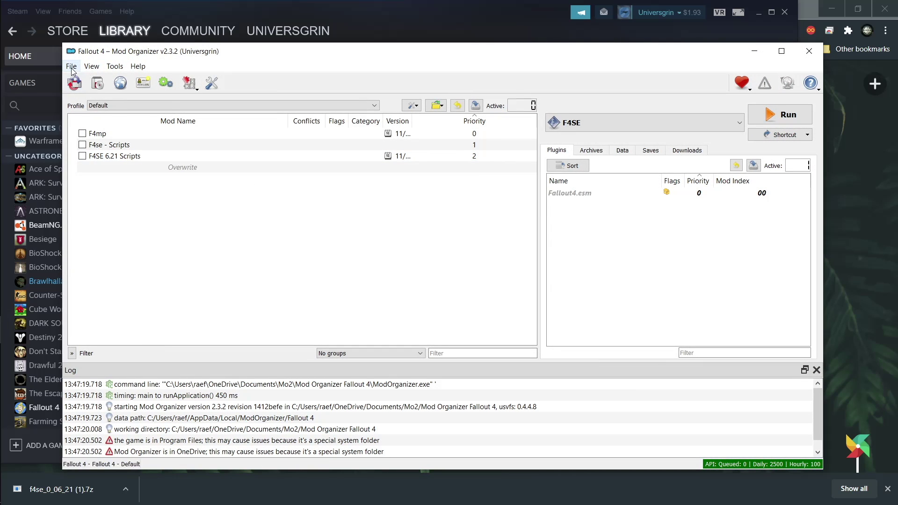
Install the f4mp-client (1) archive as a mod named F4mp 1 and enable it in the mod list
left_click(72, 65)
left_click(89, 92)
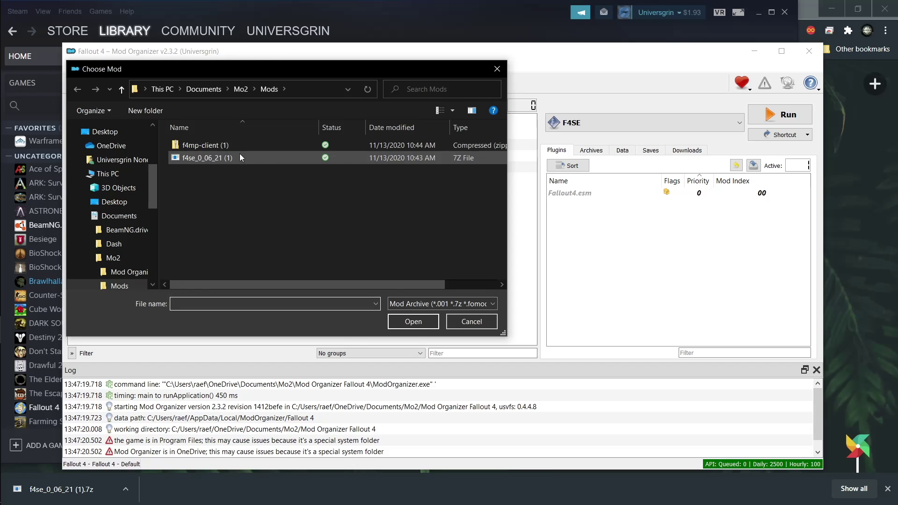
left_click(239, 146)
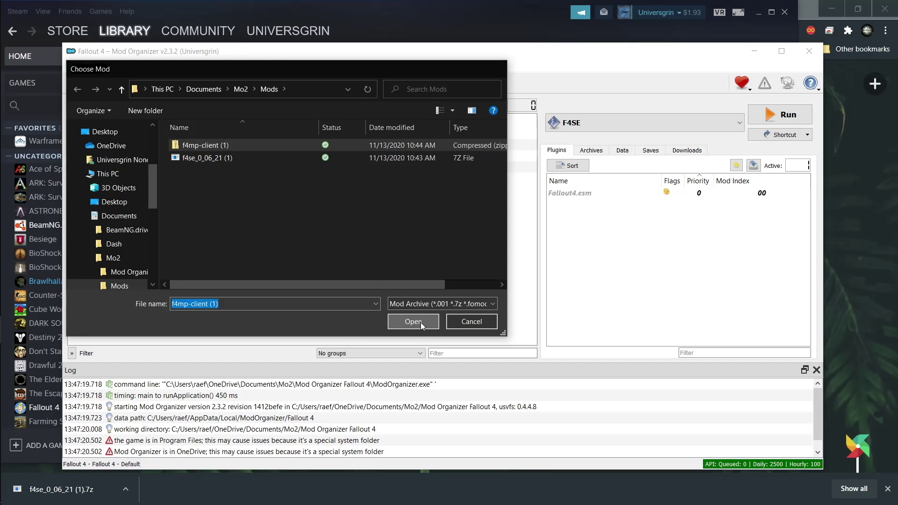
left_click(414, 321)
type("f")
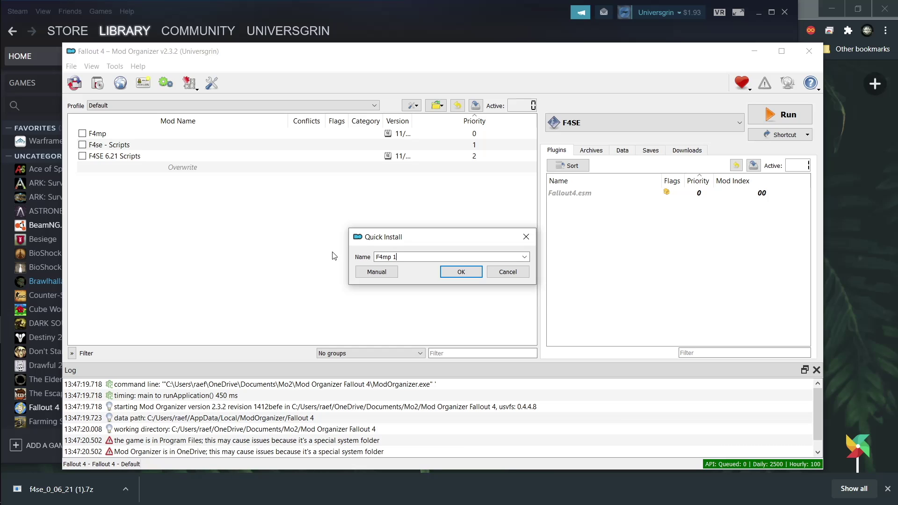
left_click(479, 280)
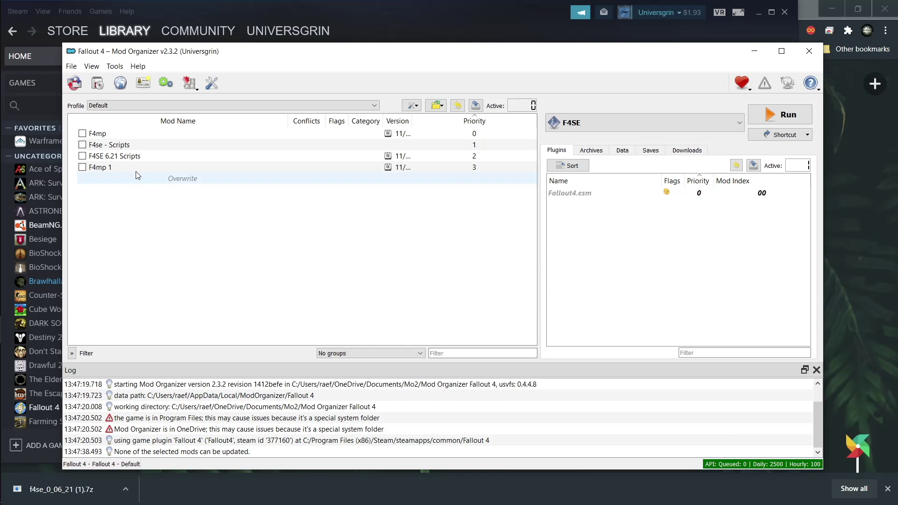
left_click(82, 167)
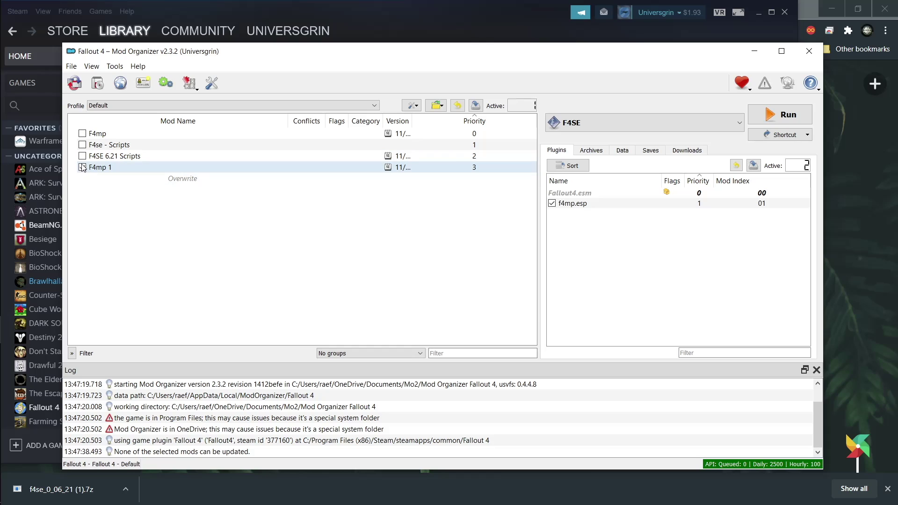
Start installing the f4se_0_06_21 (1) archive as a mod and name it F4se 6.21_1
left_click(71, 66)
left_click(96, 88)
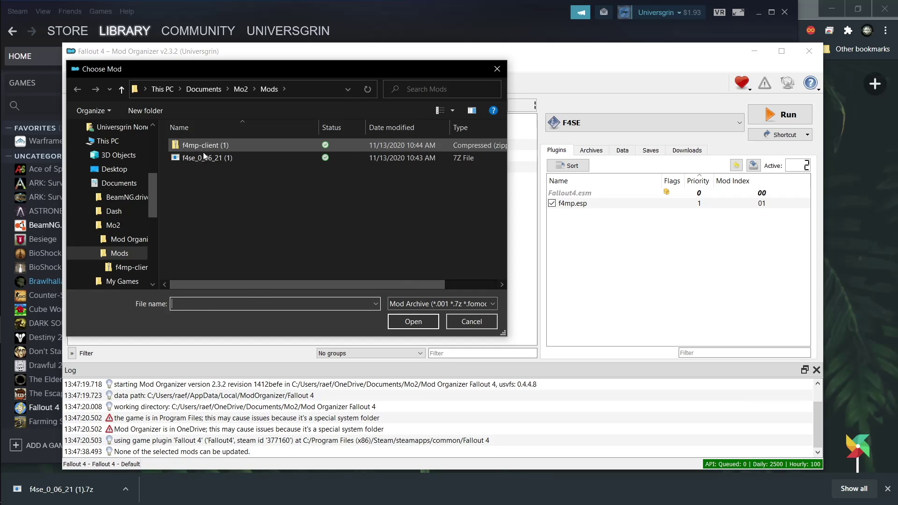
left_click(202, 157)
left_click(413, 322)
type("f")
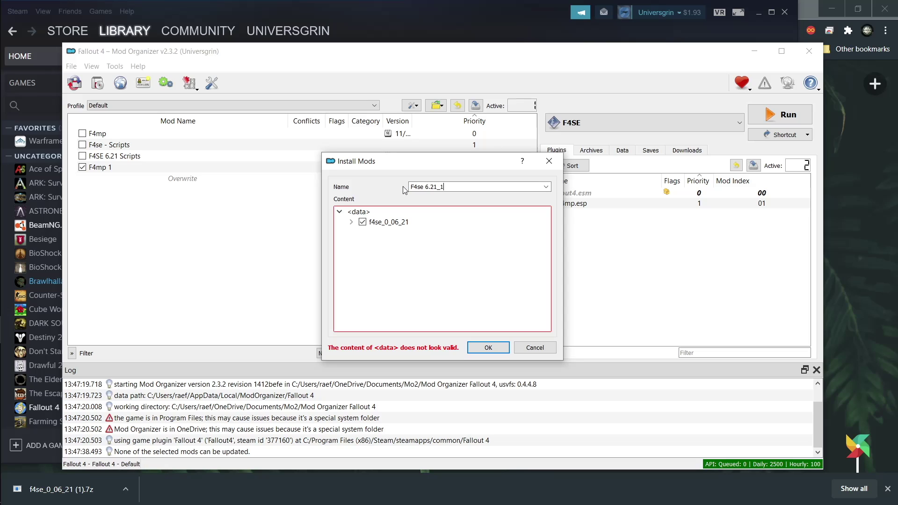
Set the Data folder inside f4se_0_06_21 as the data directory, complete the F4SE installation and enable the mod
left_click(351, 222)
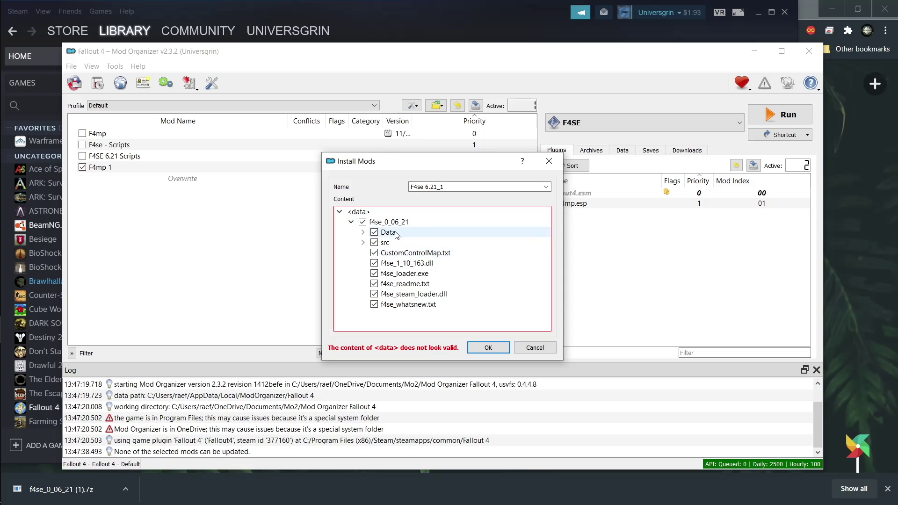
right_click(395, 233)
left_click(413, 240)
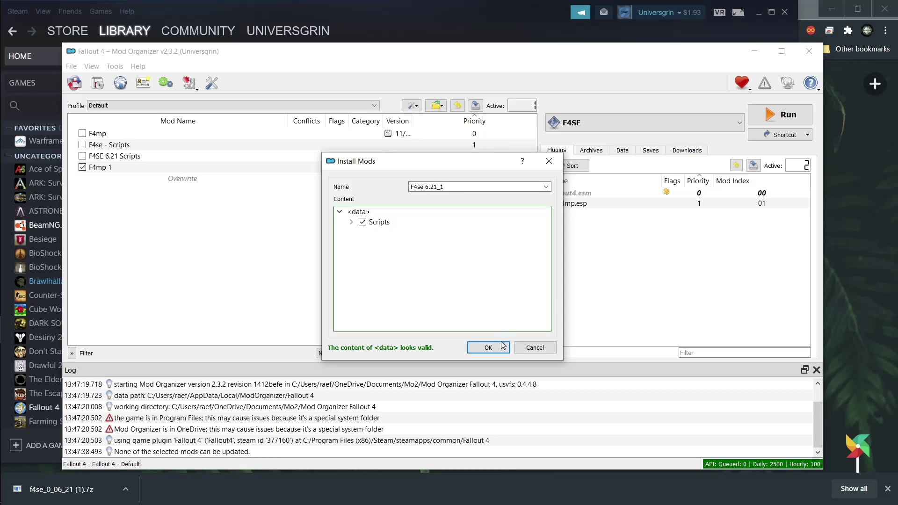
left_click(488, 348)
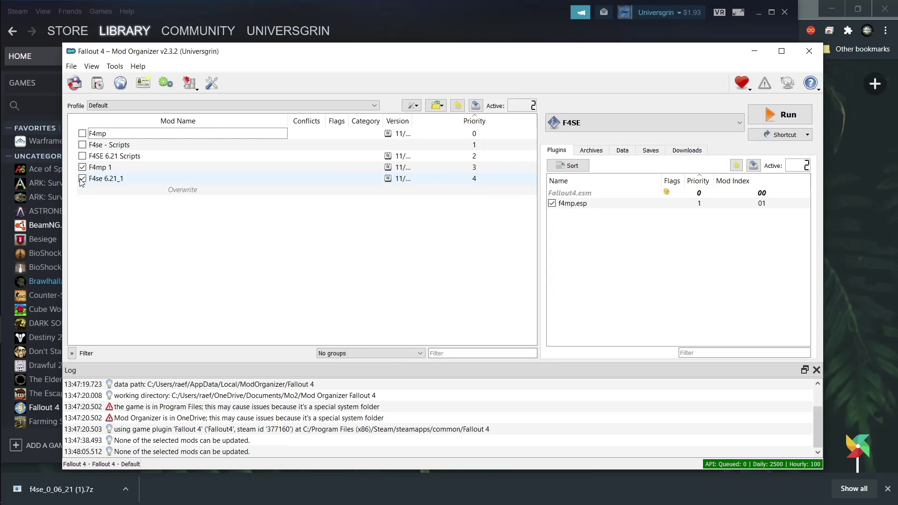
Try adding f4se_loader from the Fallout 4 folder as a new executable, and discard the duplicate entry
left_click(638, 122)
left_click(562, 141)
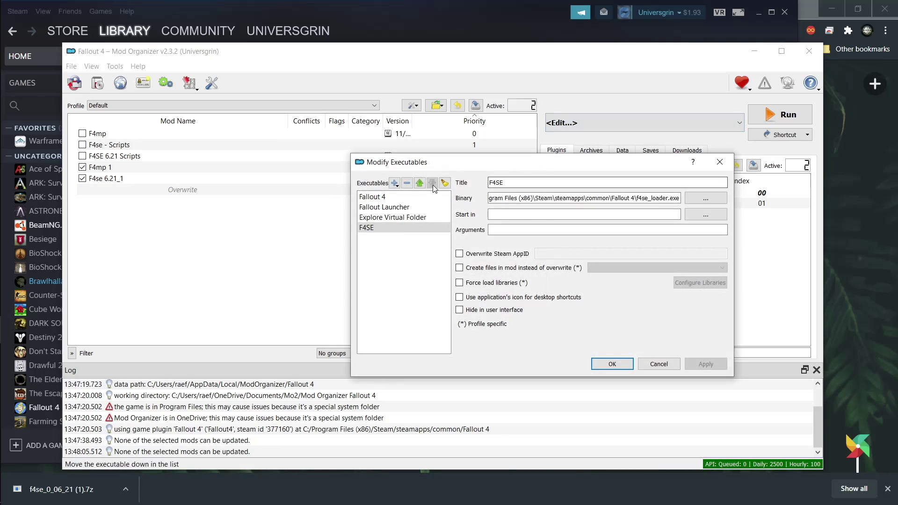
left_click(394, 184)
left_click(410, 198)
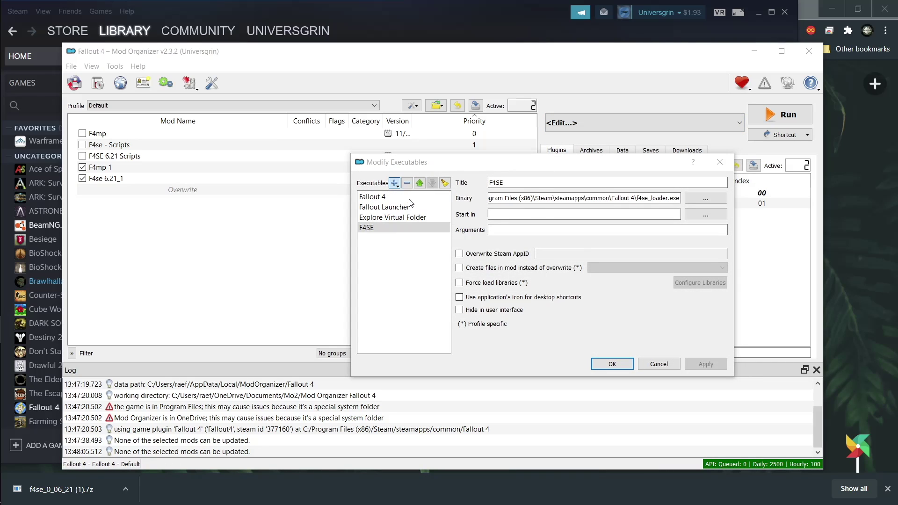
left_click(495, 296)
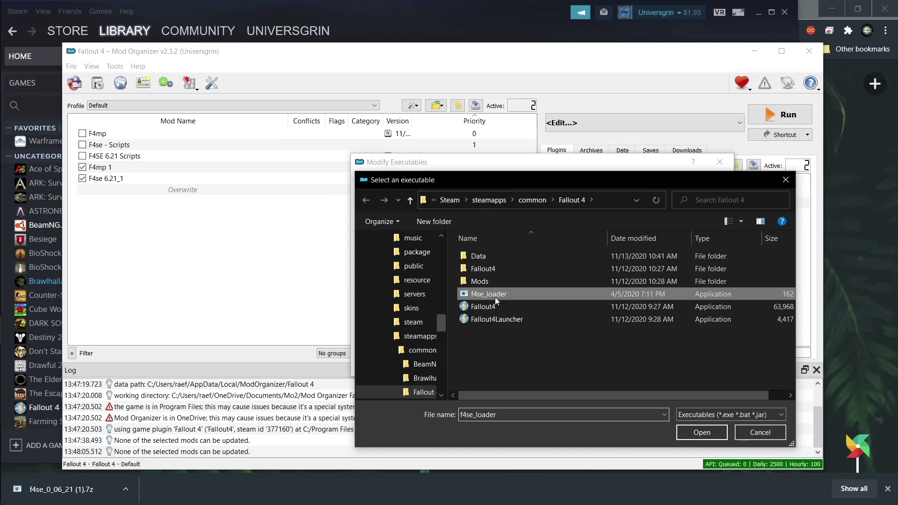
left_click(701, 434)
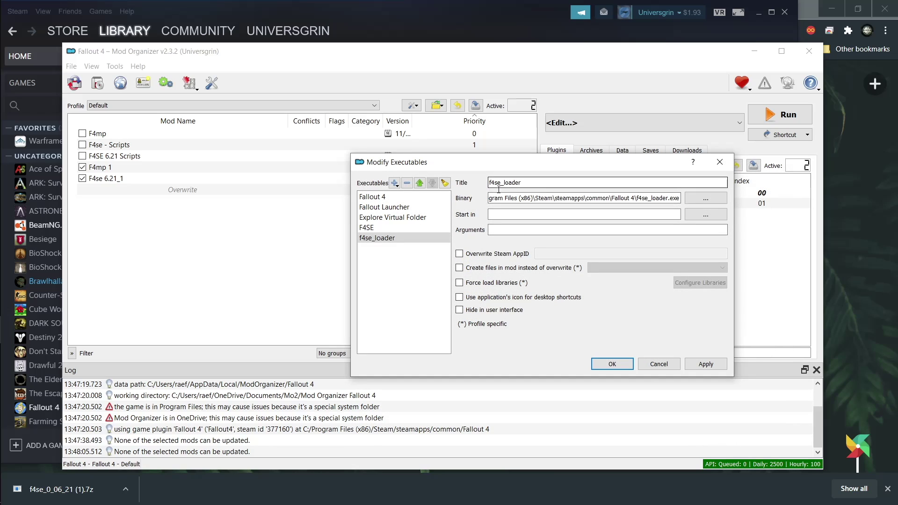
left_click(407, 184)
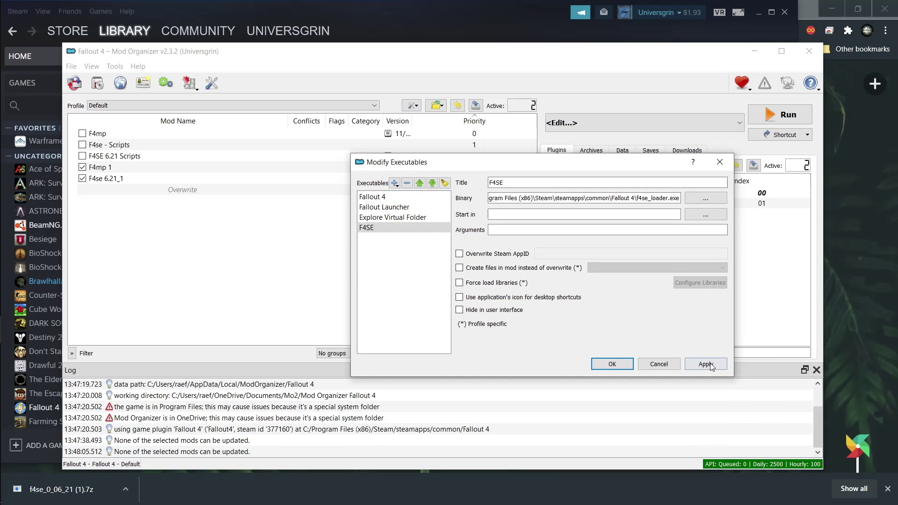
left_click(648, 368)
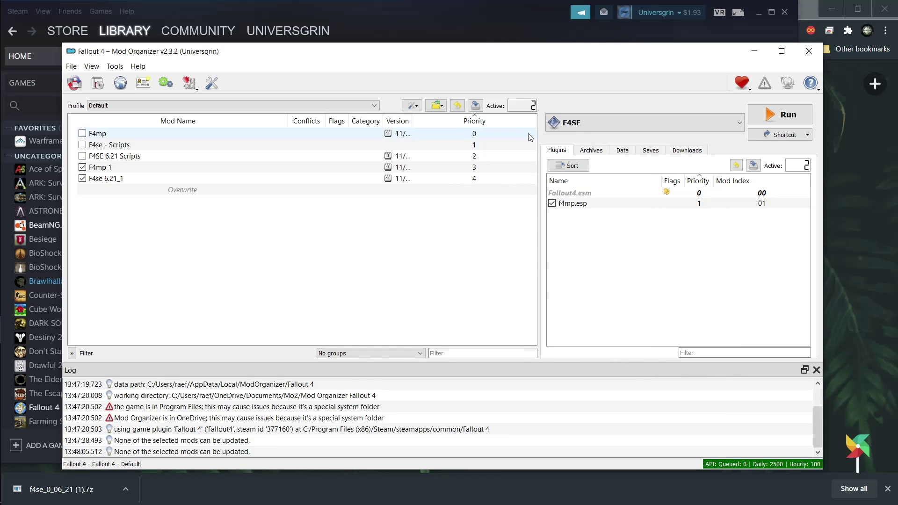
Open the f4mp-server (1) archive in Downloads and extract its f4mp-server folder into Downloads
left_click_drag(525, 62, 579, 134)
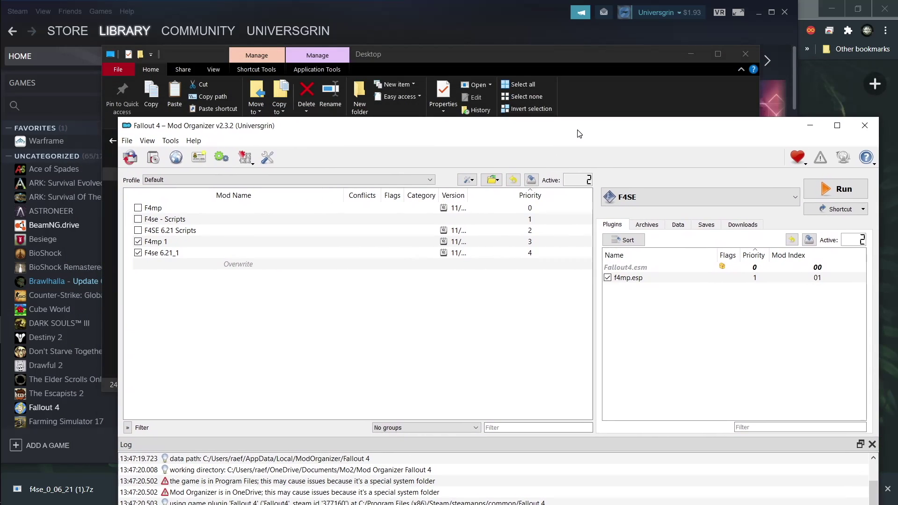
left_click_drag(543, 52, 537, 29)
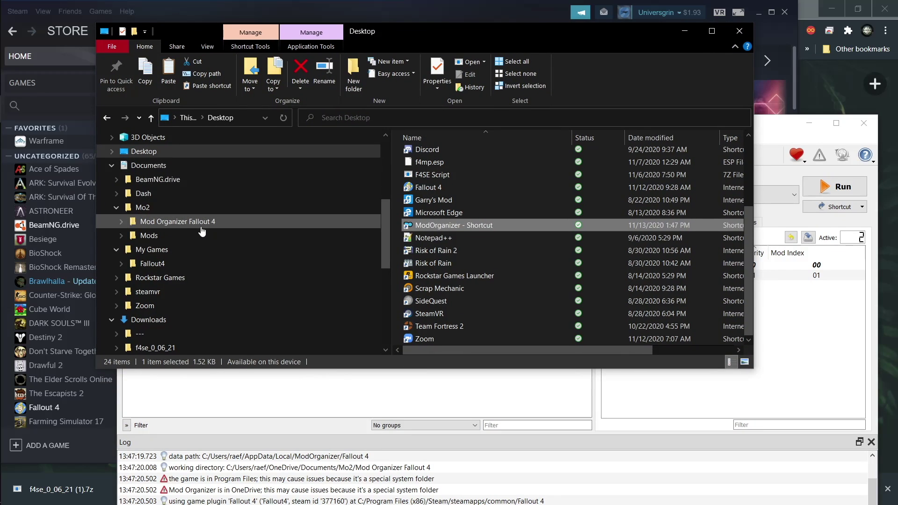
scroll(206, 215, "up", 3)
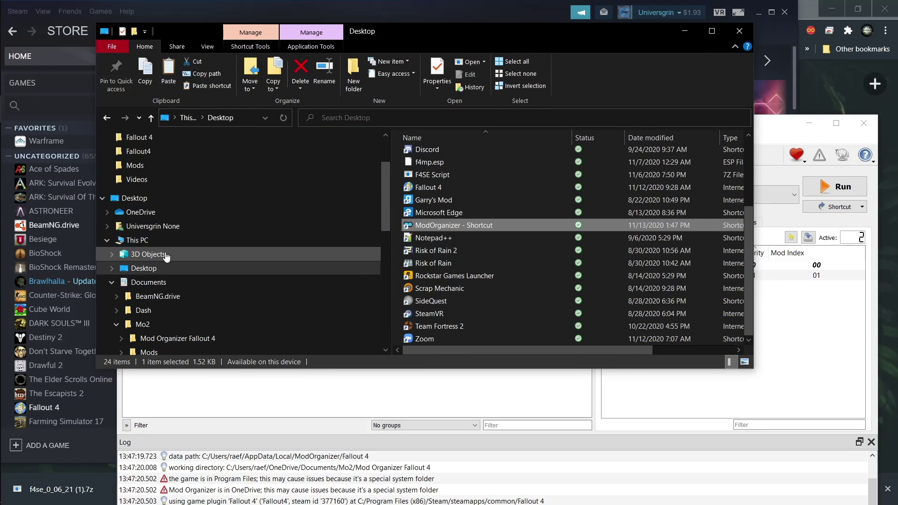
scroll(162, 298, "down", 2)
scroll(160, 293, "down", 2)
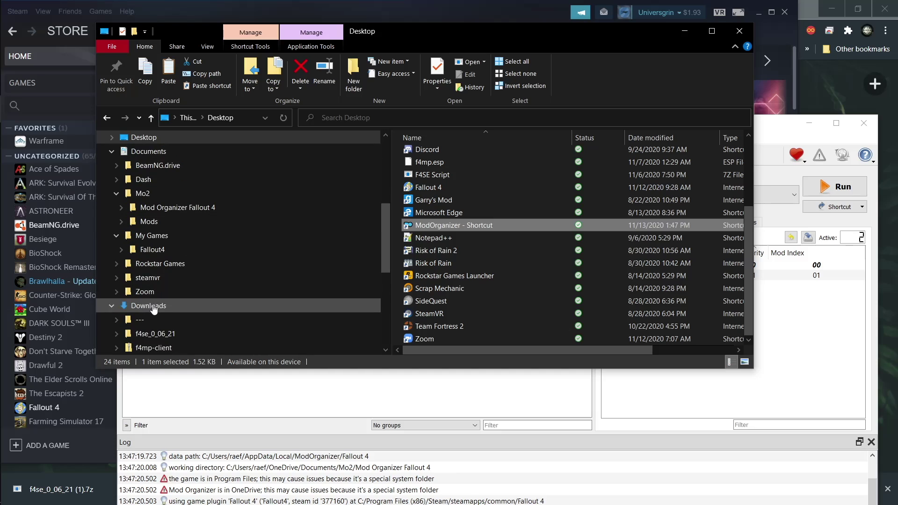
left_click(154, 305)
right_click(462, 169)
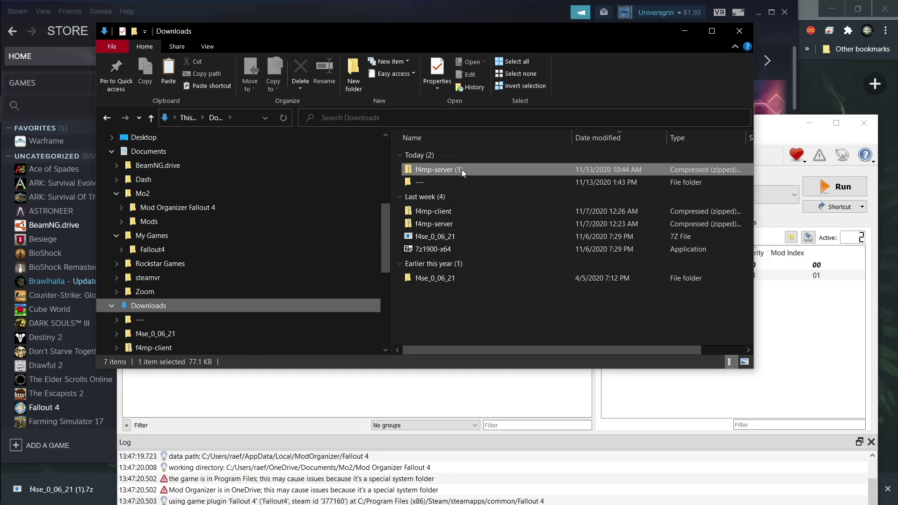
left_click(515, 178)
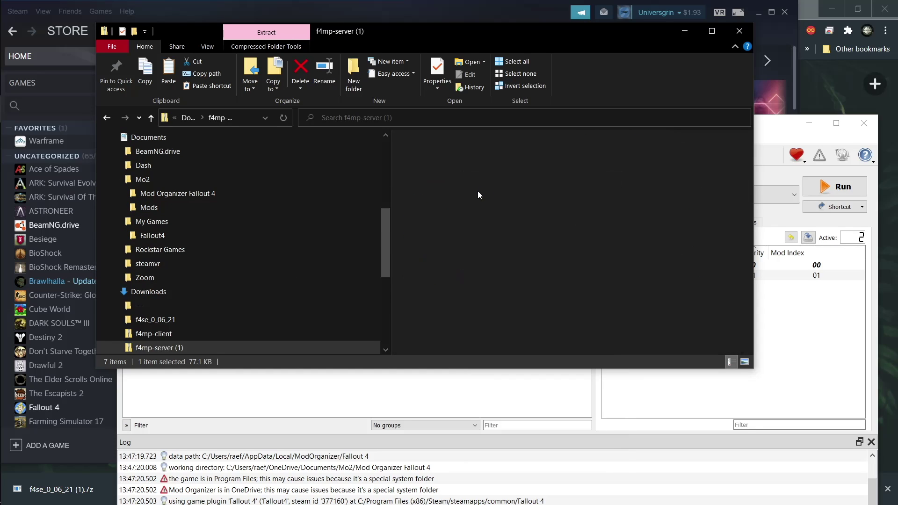
left_click_drag(449, 154, 184, 116)
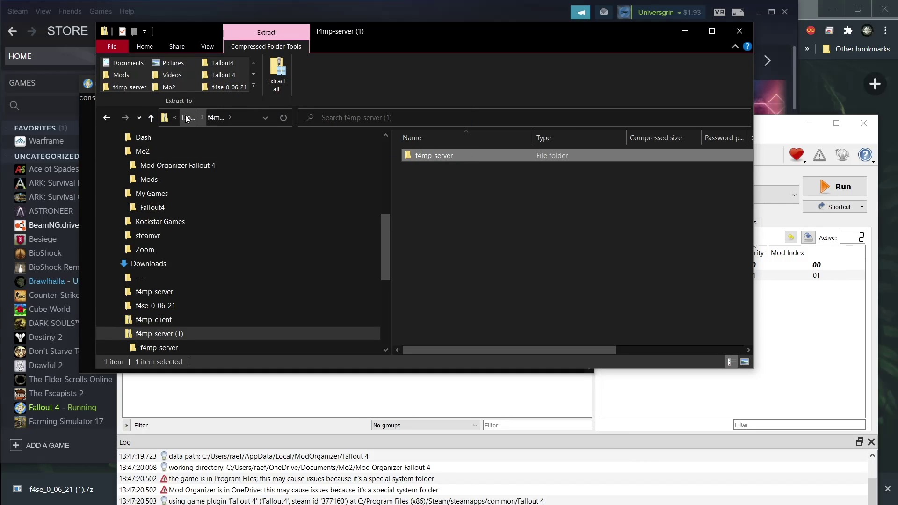
Return to Downloads and open the extracted f4mp-server folder
left_click(189, 118)
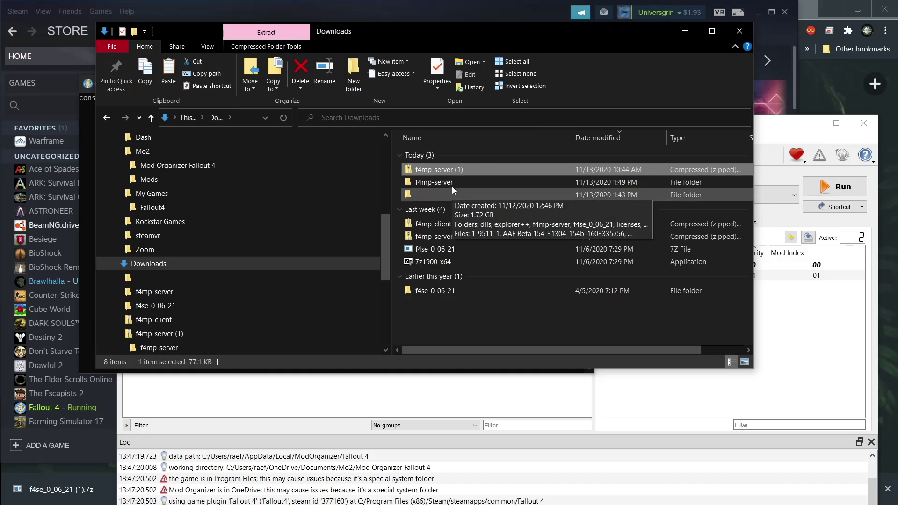
left_click(453, 183)
right_click(454, 182)
left_click(472, 188)
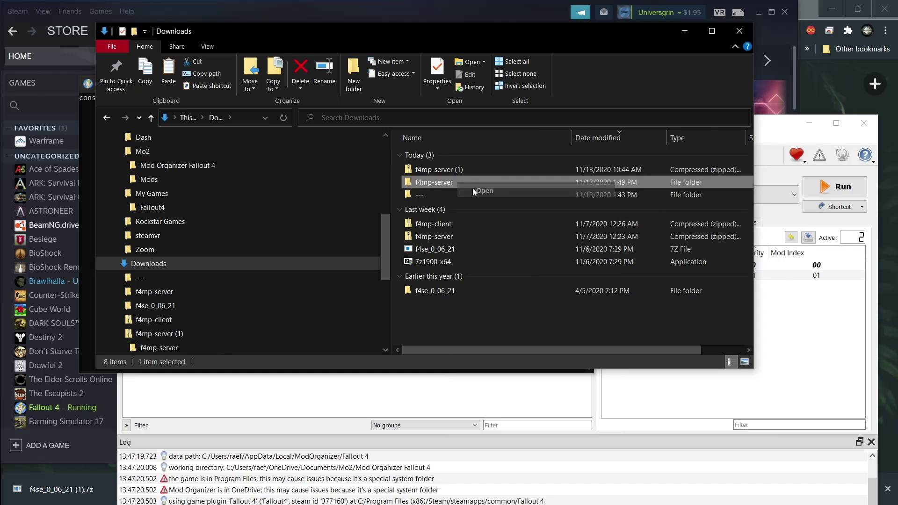
right_click(452, 177)
Launch the run batch file, allow it past the SmartScreen block, and bring the F4MP Server console to the front
left_click(429, 179)
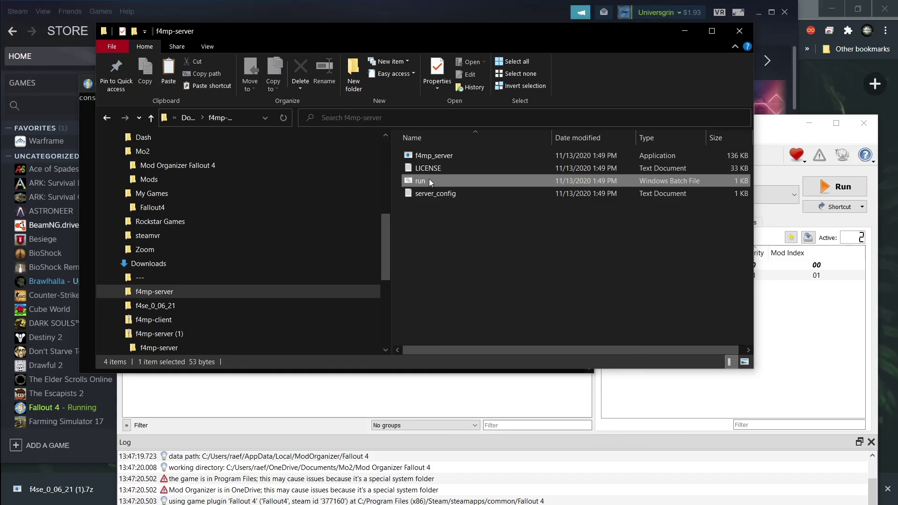
right_click(438, 180)
left_click(460, 185)
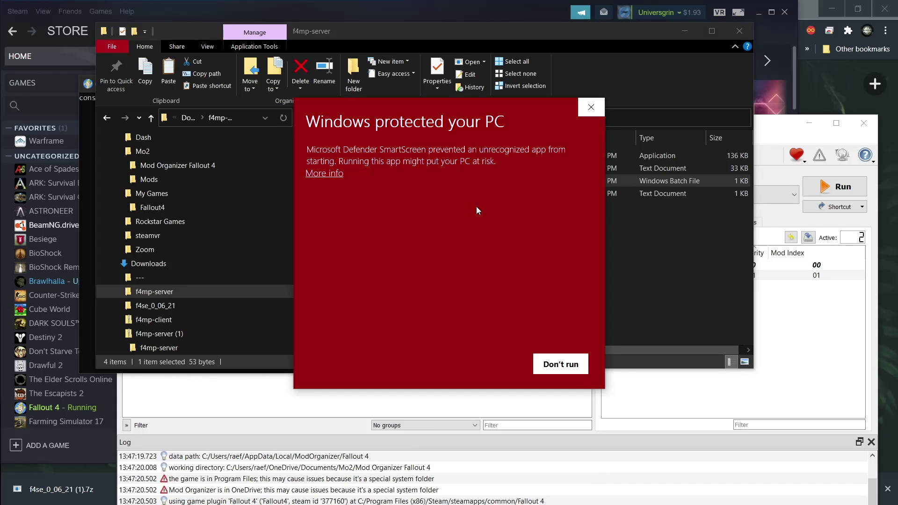
left_click(333, 181)
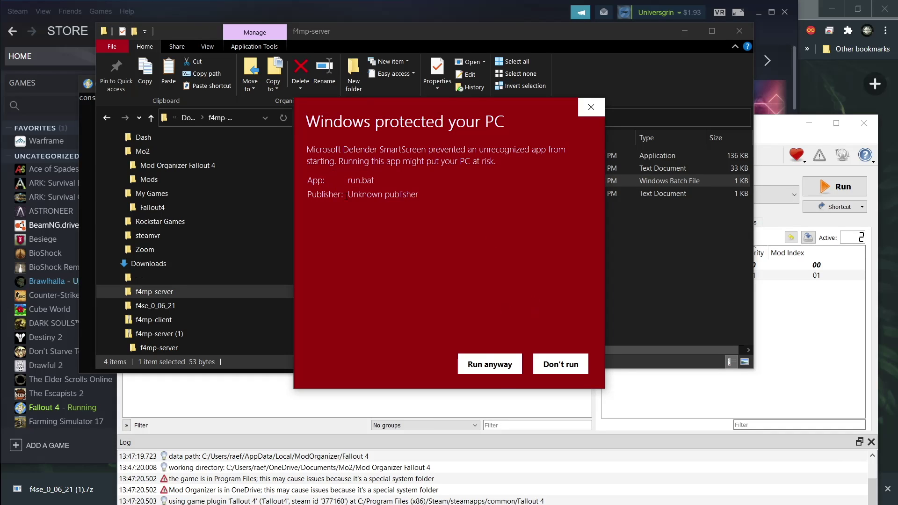
left_click(495, 370)
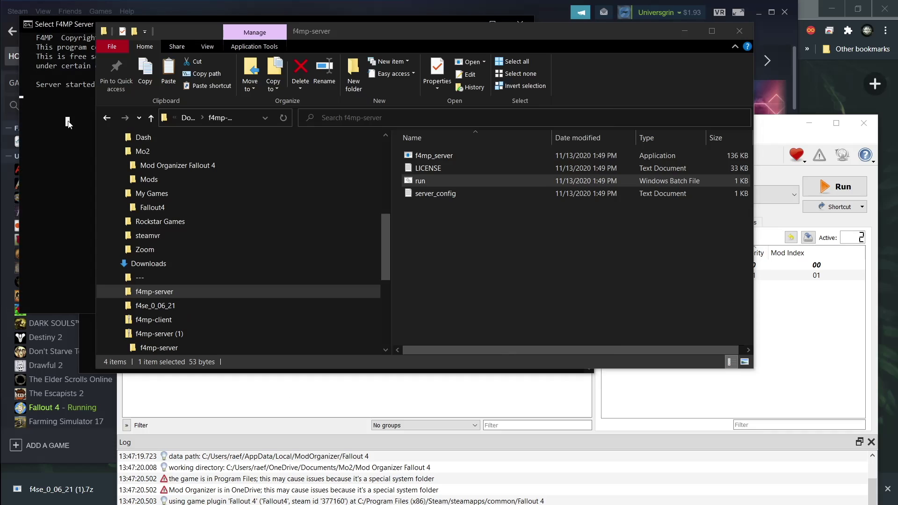
left_click(298, 21)
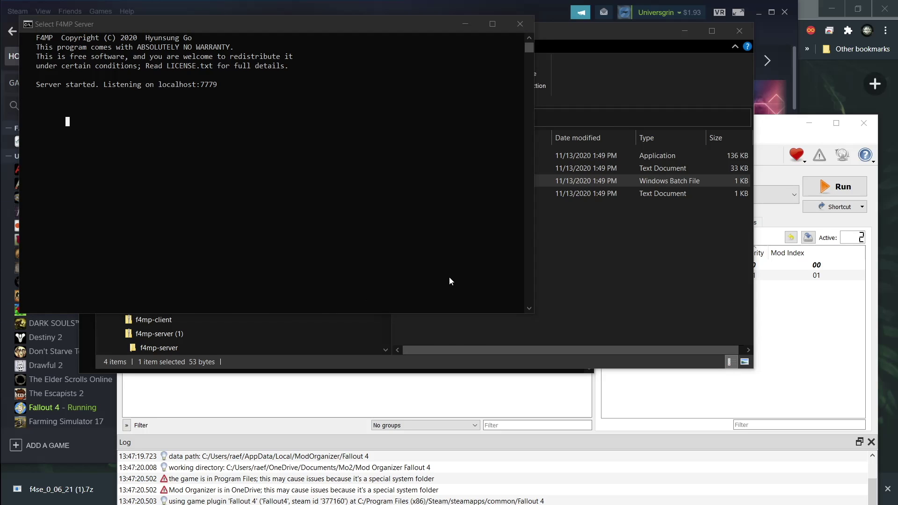
Switch to the Fallout 4 game and run the console command COC Vault111ext from the main menu
key("alt+Tab")
left_click(510, 198)
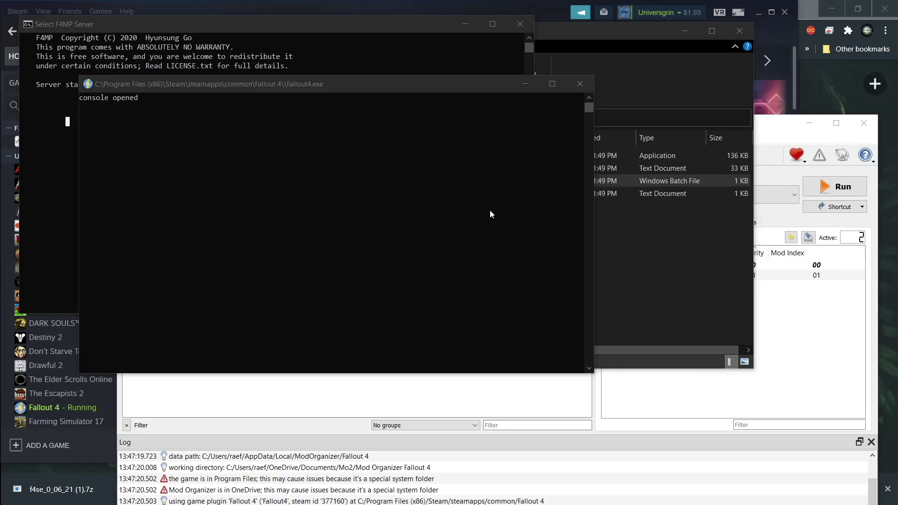
key("alt+Tab")
left_click(641, 198)
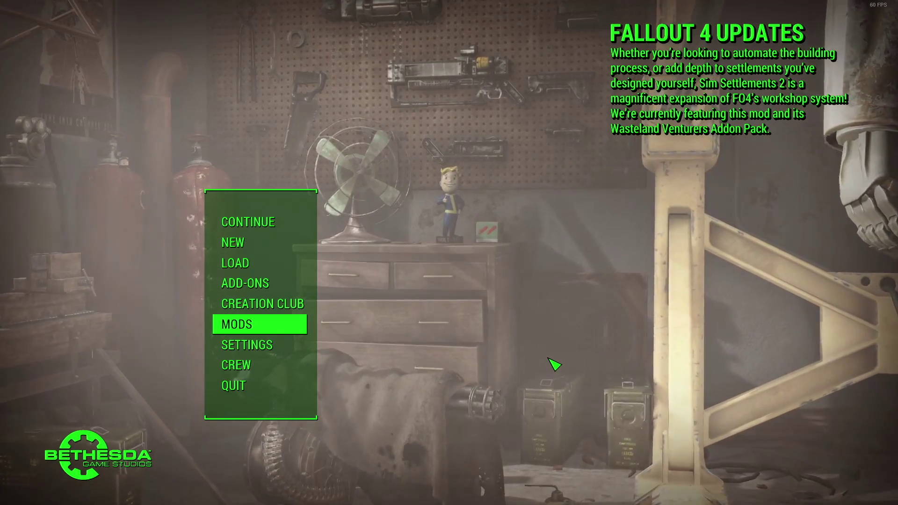
key("Return")
type("COC Vaul")
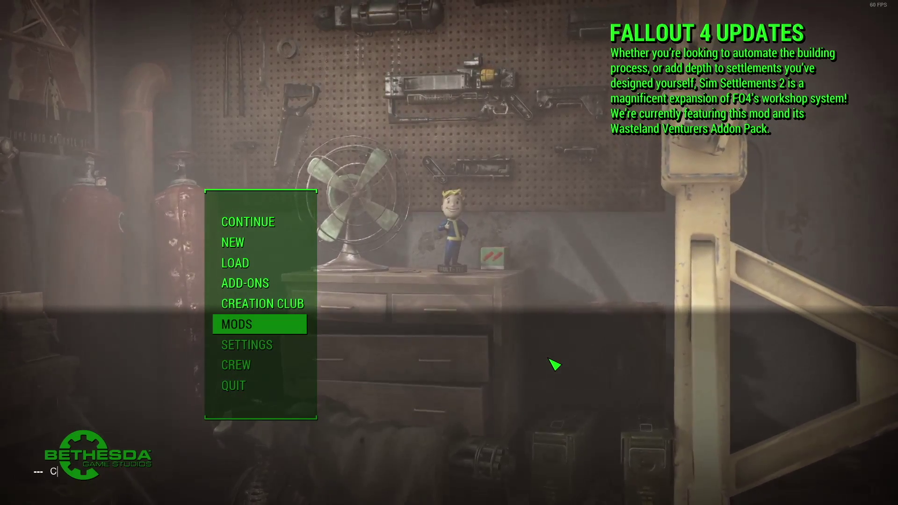
type("t111ext")
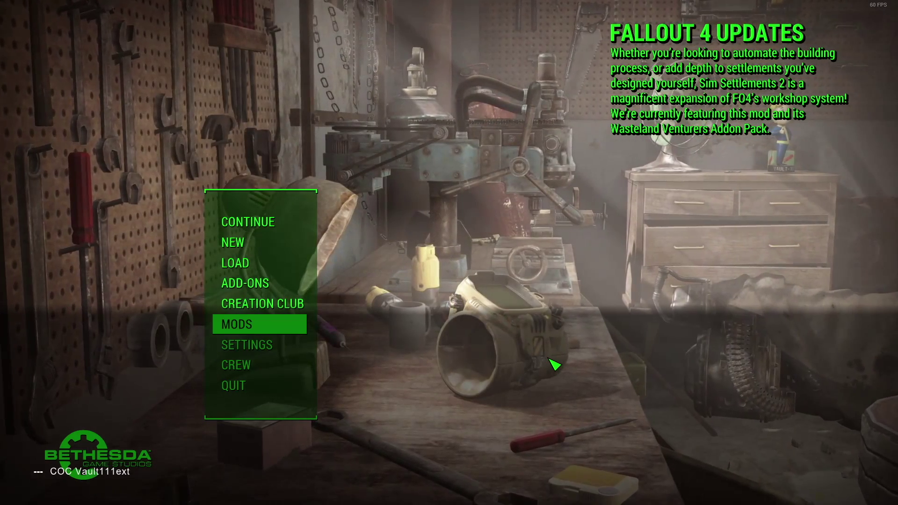
key("Return")
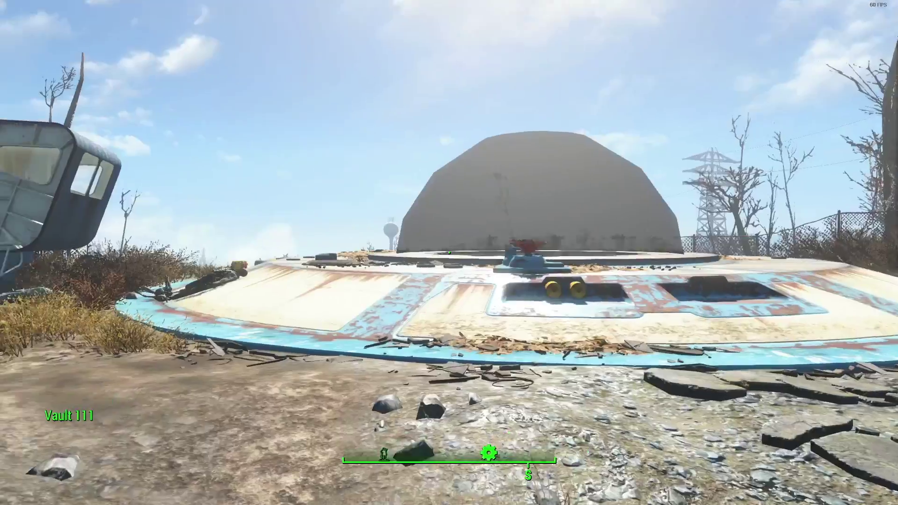
Walk forward onto the Vault 111 platform and quit the game from the pause menu
key("w")
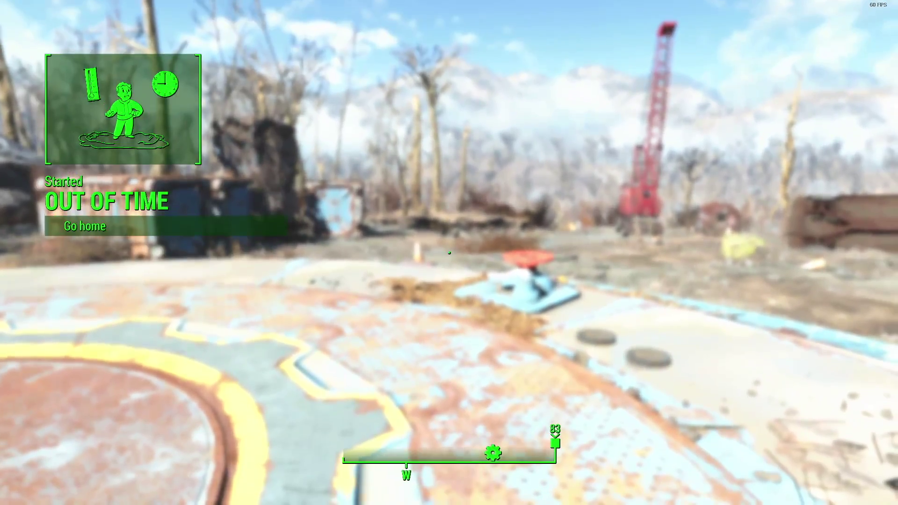
key("Escape")
left_click(258, 347)
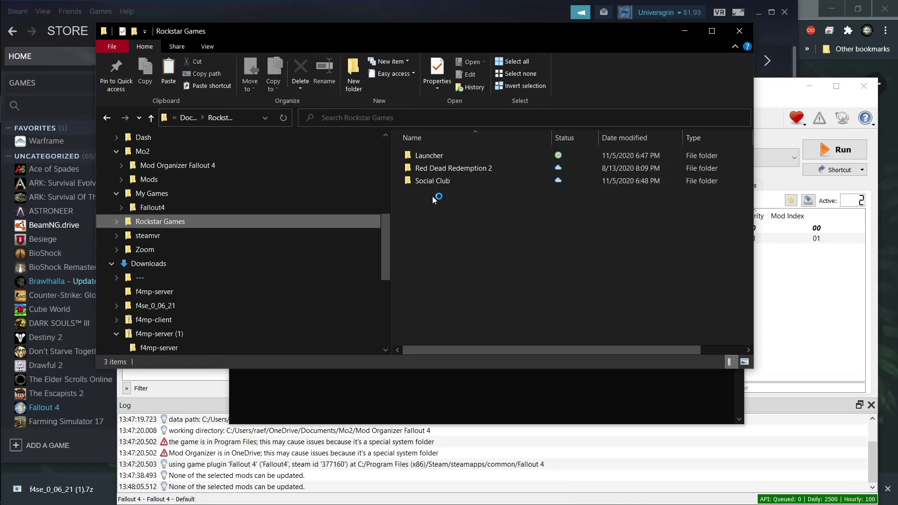
Go back to the f4mp-server folder in File Explorer and open the server_config text file
left_click(108, 118)
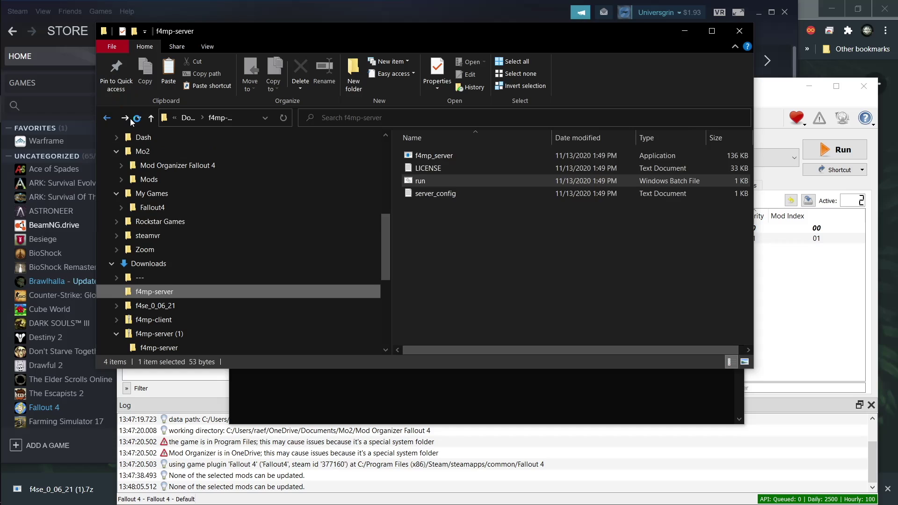
right_click(441, 192)
left_click(443, 198)
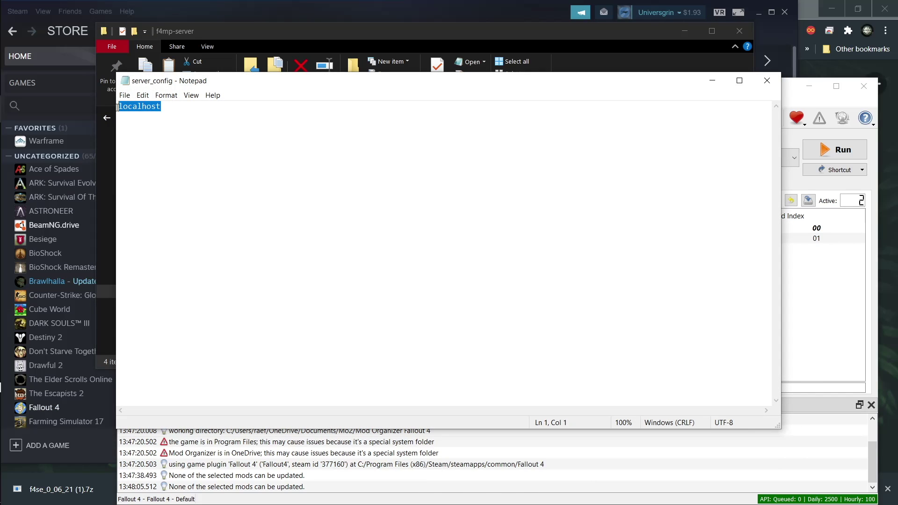
Open the network adapter options from the Windows Network & Internet settings
mouse_move(1, 388)
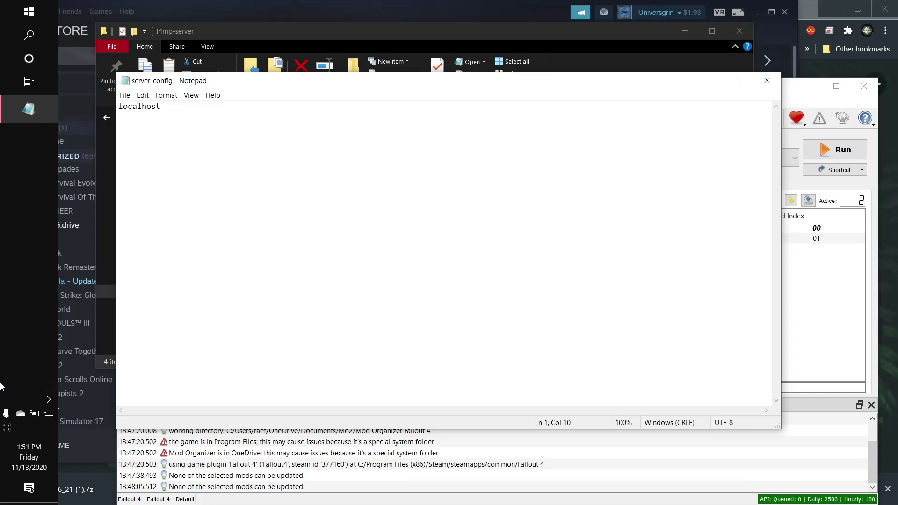
left_click(36, 414)
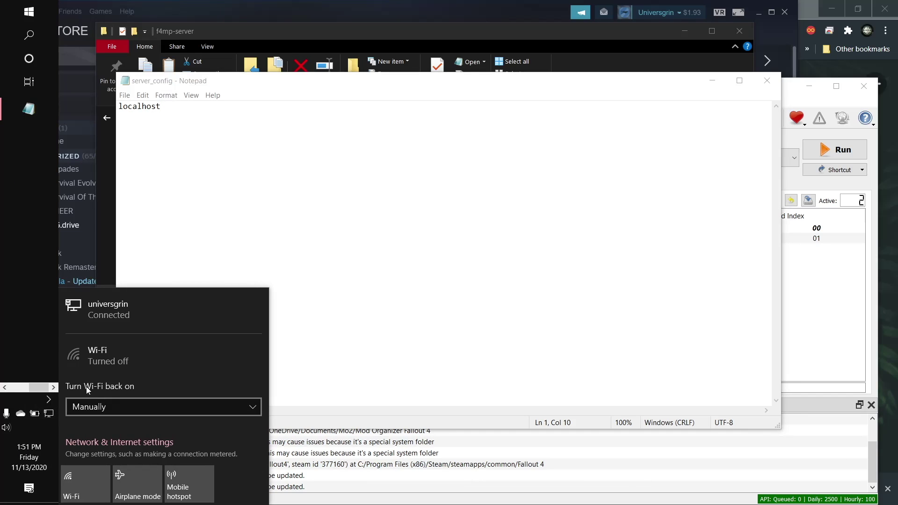
left_click(102, 441)
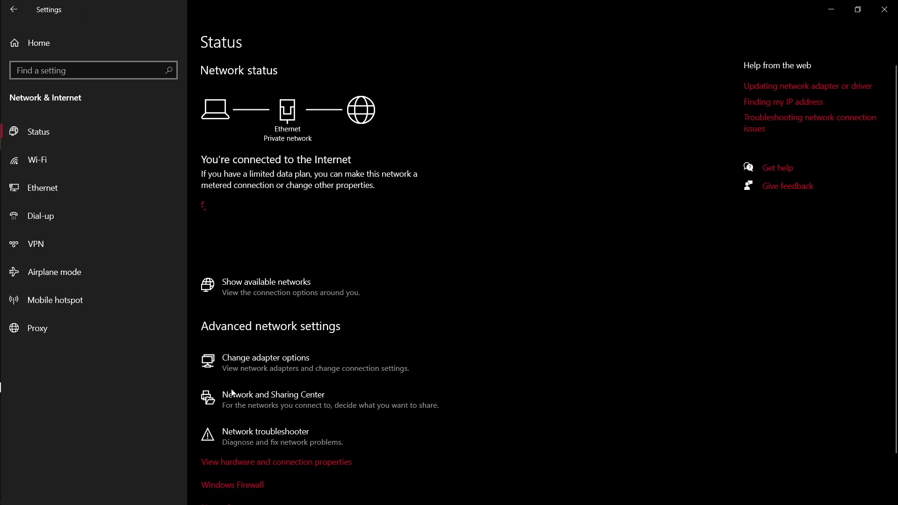
left_click(284, 363)
Look up the IPv4 address in the Ethernet adapter's connection details and close the network windows
left_click(452, 163)
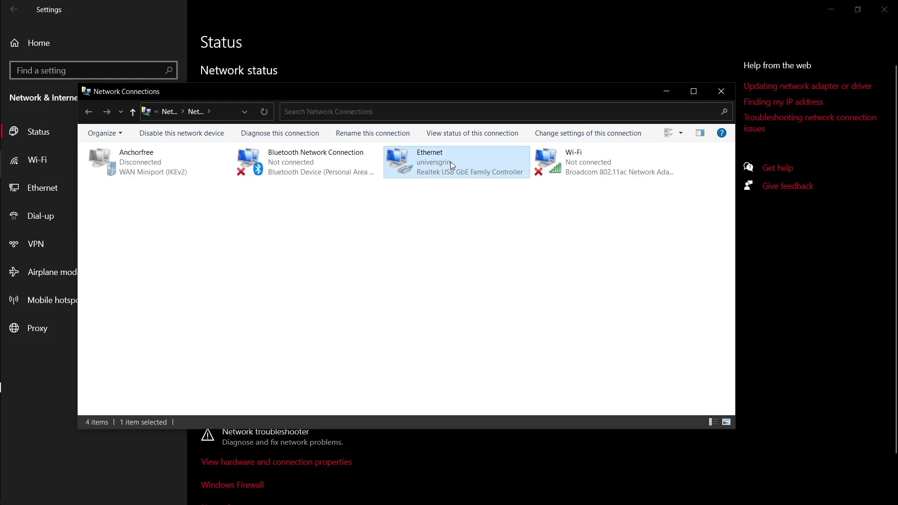
right_click(451, 163)
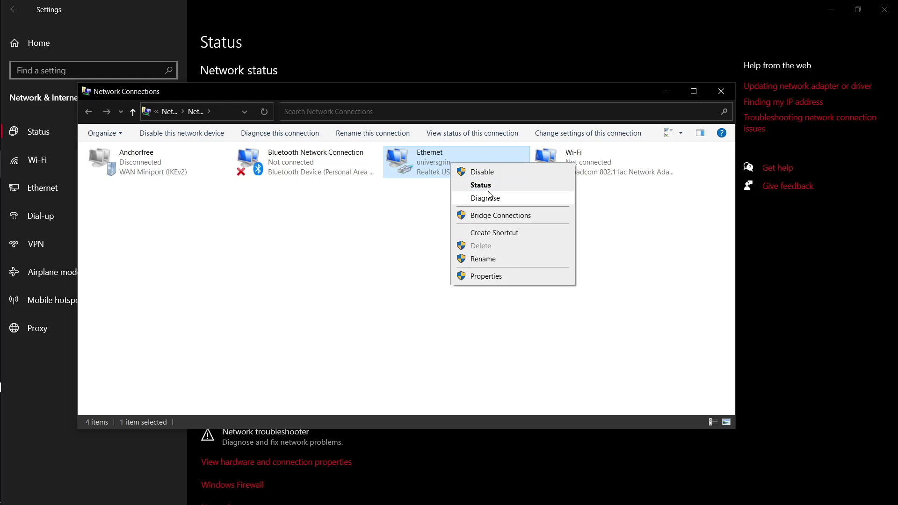
left_click(487, 188)
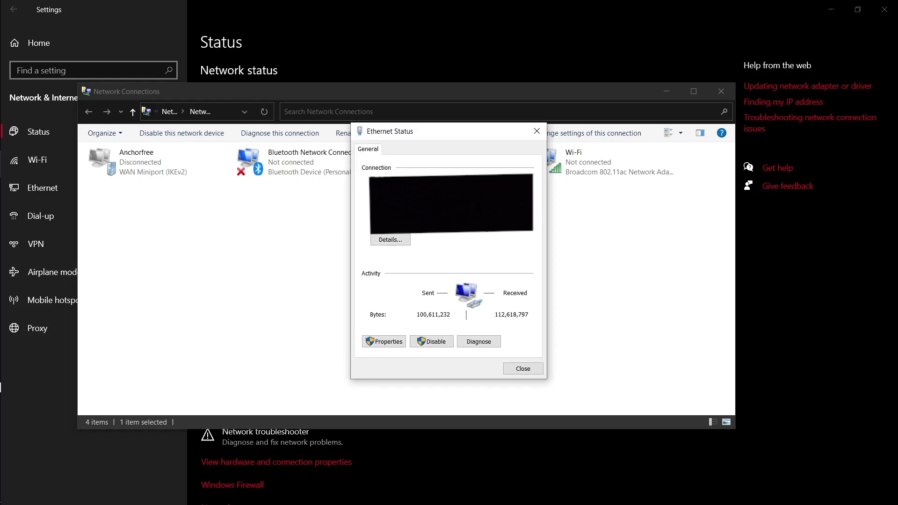
left_click(391, 240)
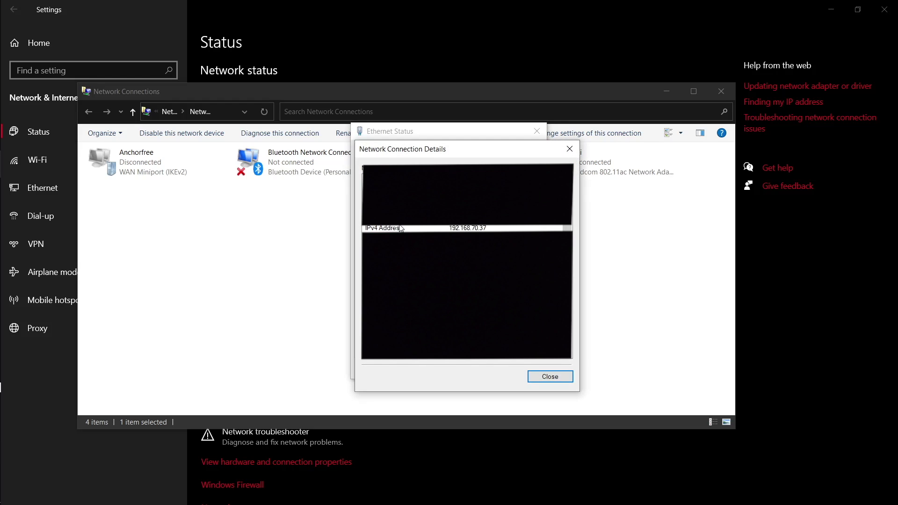
left_click(450, 229)
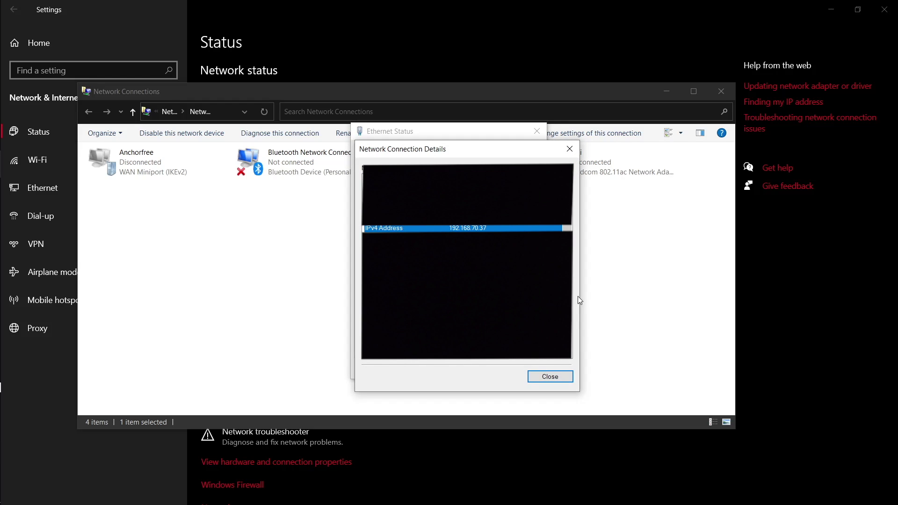
left_click(570, 148)
left_click(538, 132)
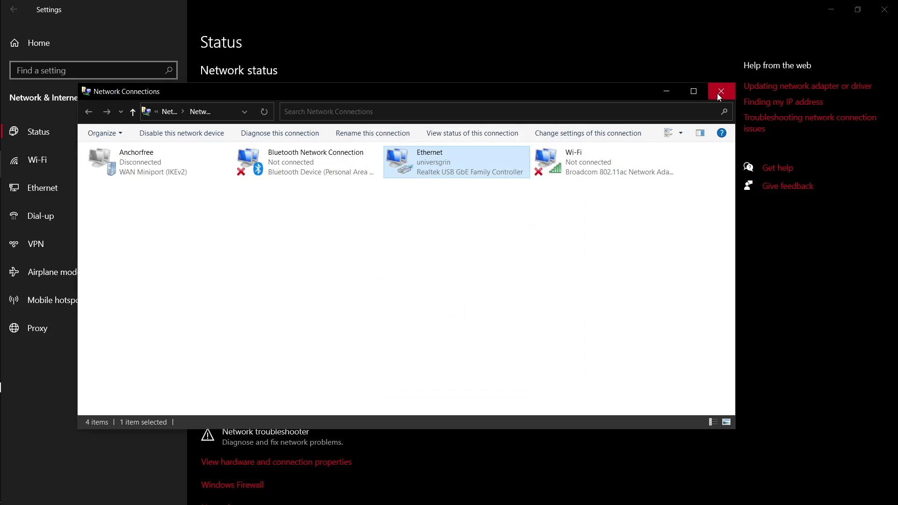
left_click(720, 91)
left_click(878, 7)
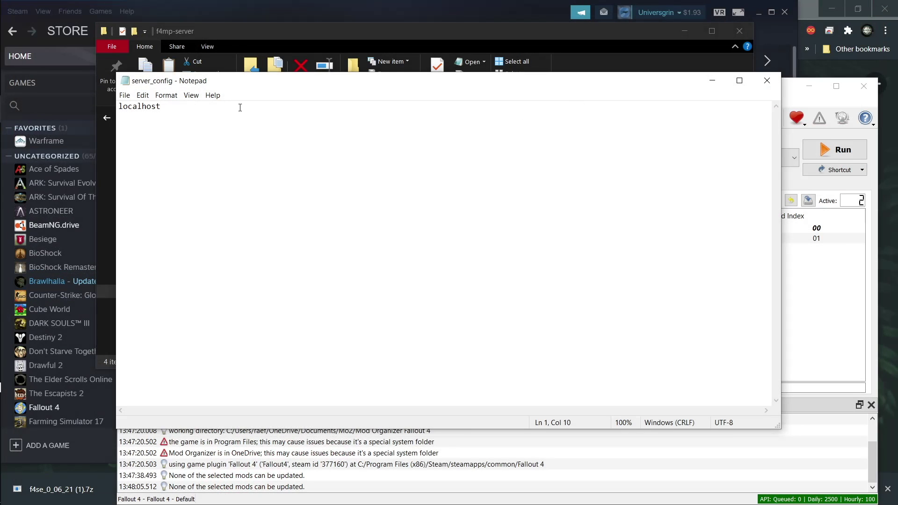
Replace localhost with 192.168.70.37 in server_config and close the file without saving
key("ctrl+a")
type("192")
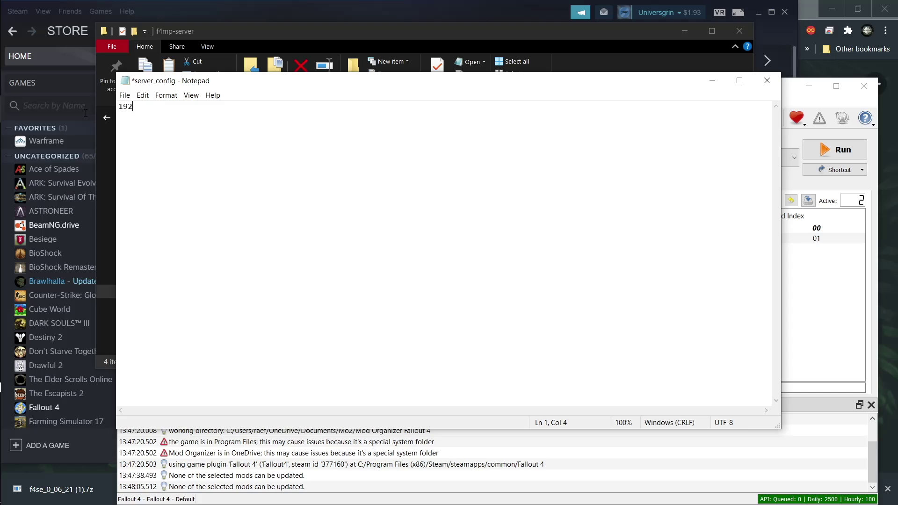
type(".168.70.37")
left_click(767, 80)
left_click(469, 266)
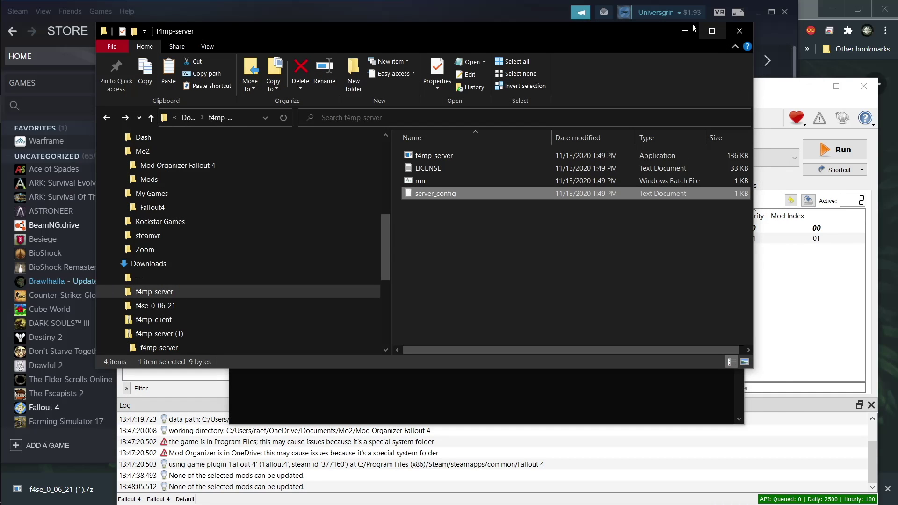
Start the F4MP server from the run batch file twice, closing its console window each time
left_click(450, 181)
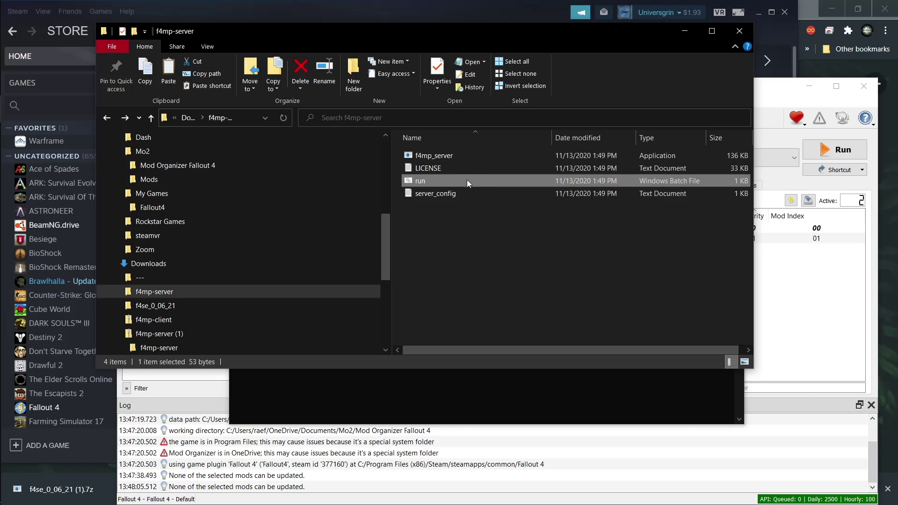
double_click(468, 180)
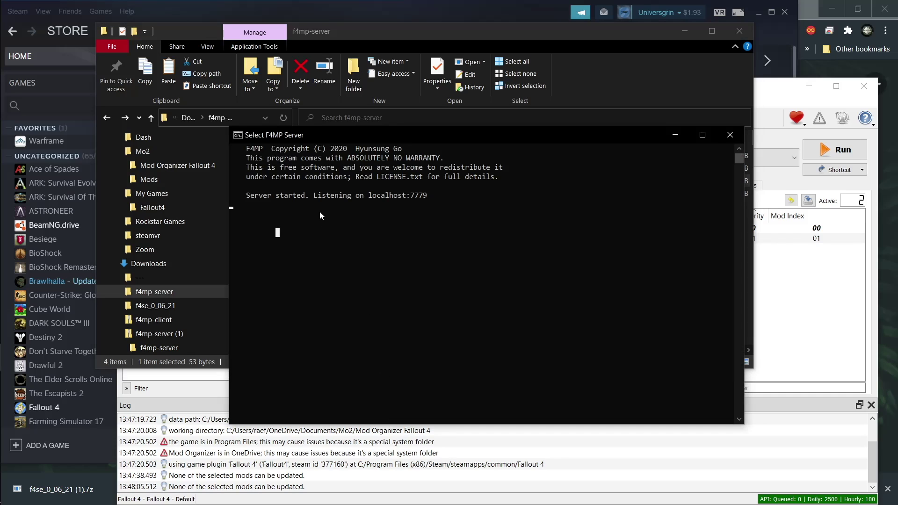
left_click(731, 135)
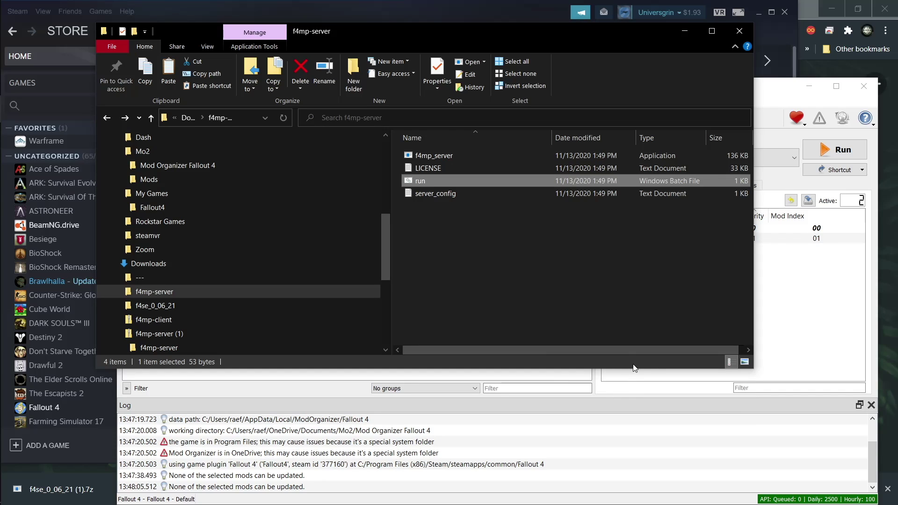
right_click(452, 181)
left_click(465, 186)
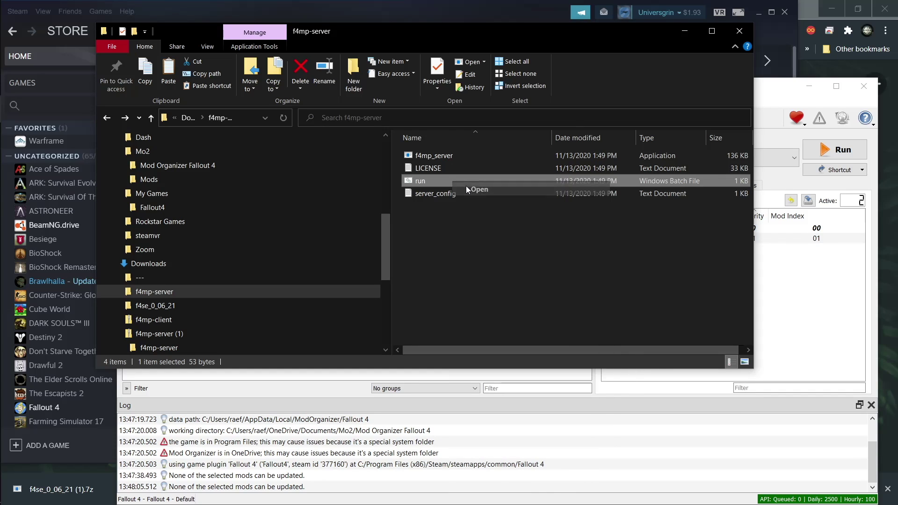
left_click(564, 69)
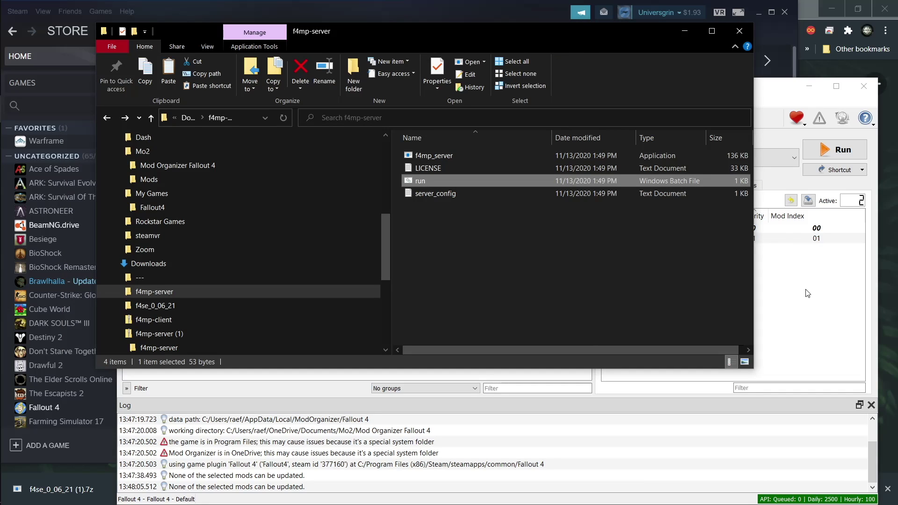
Bring the Mod Organizer window to the front and move it slightly higher on the desktop
left_click_drag(763, 87, 753, 53)
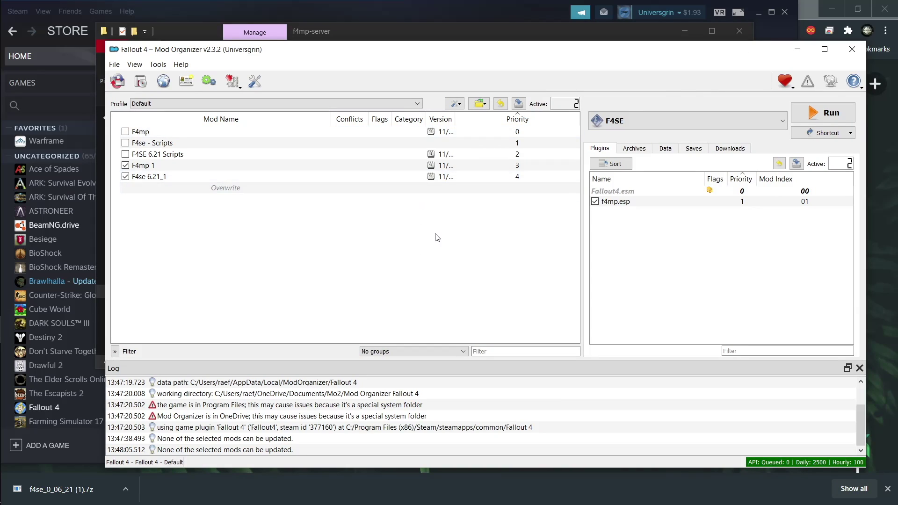